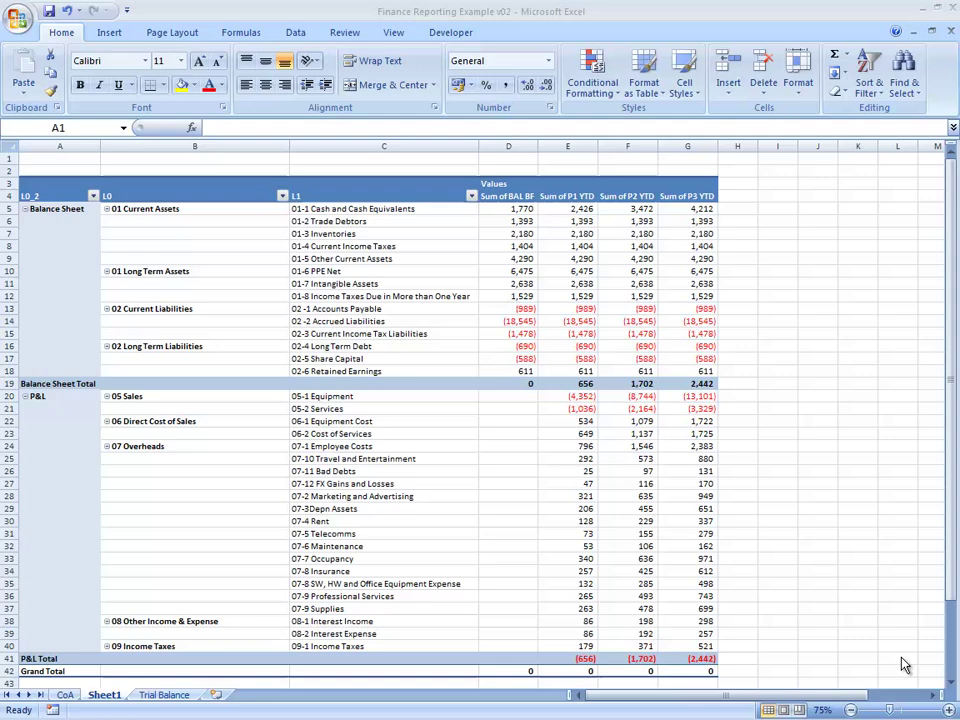
Inspect the P3 YTD value field settings and close them unchanged.
left_click(665, 299)
right_click(665, 300)
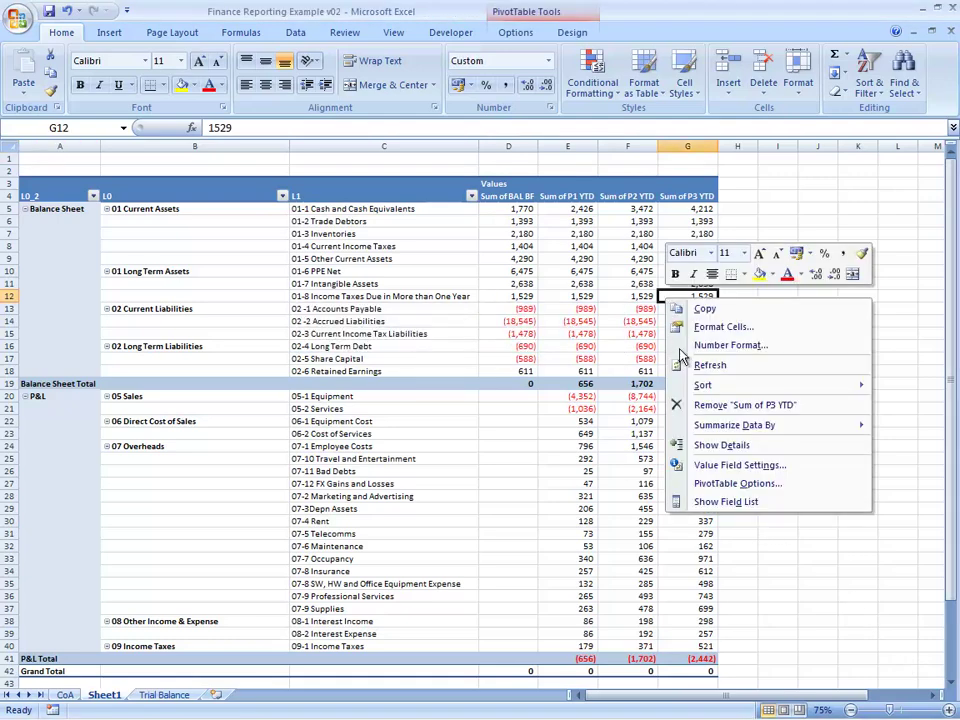
left_click(716, 471)
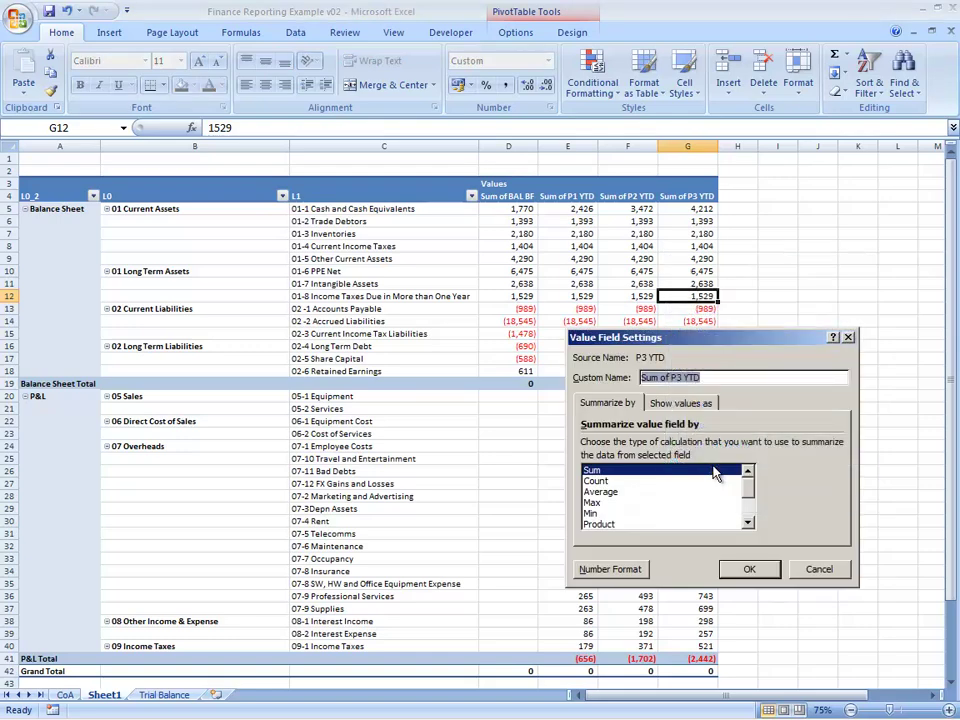
left_click(833, 568)
From the field list, add Account # and Account Description to the pivot's row labels.
right_click(690, 372)
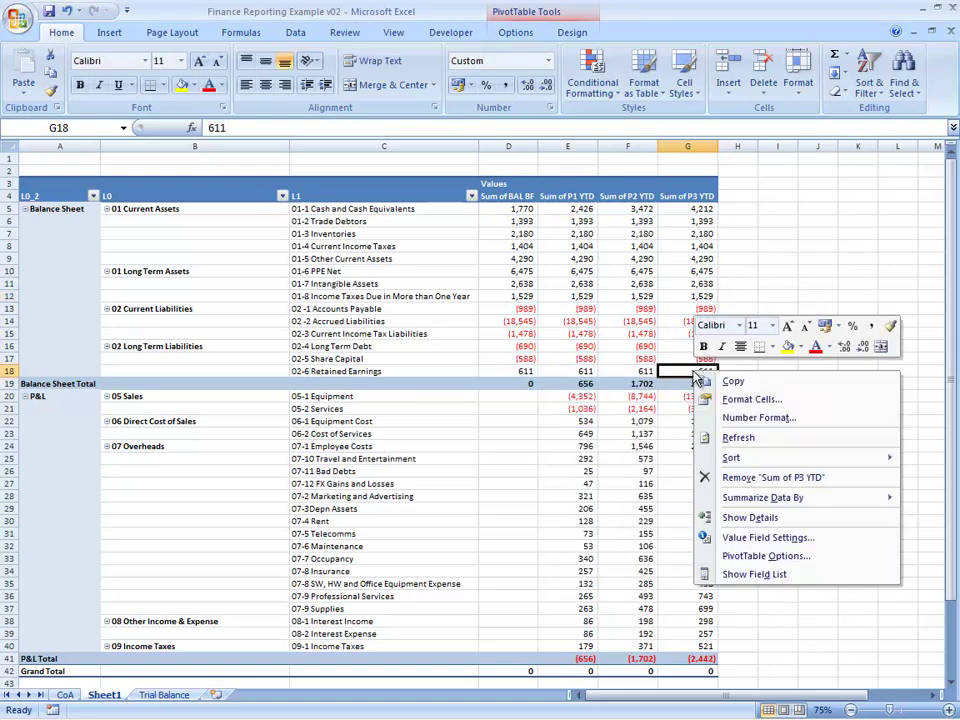
left_click(752, 574)
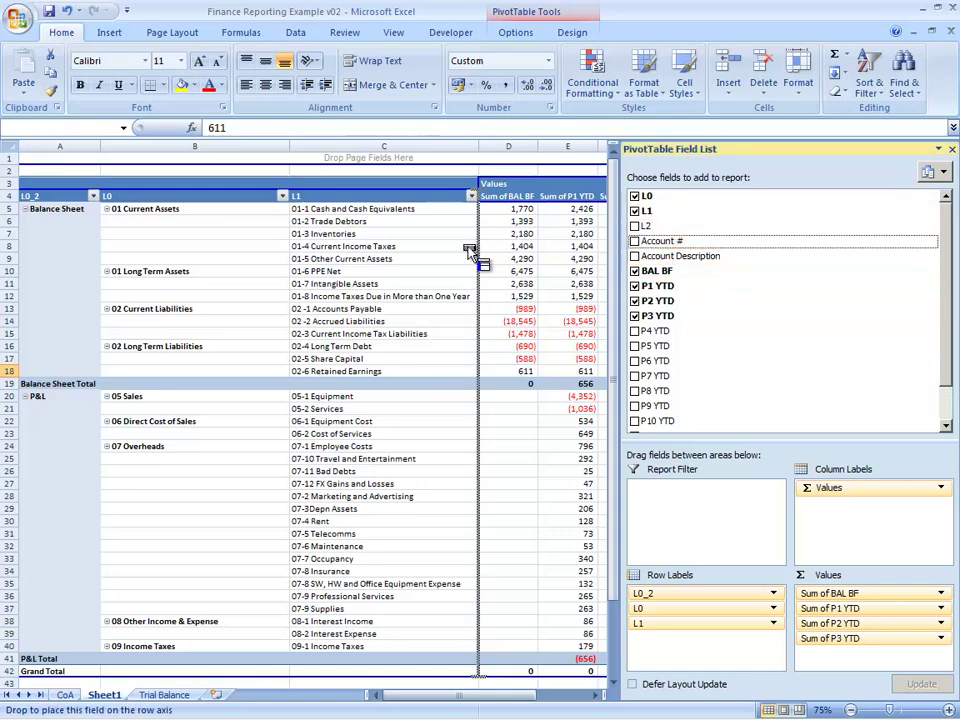
left_click_drag(662, 243, 484, 258)
left_click_drag(665, 256, 530, 270)
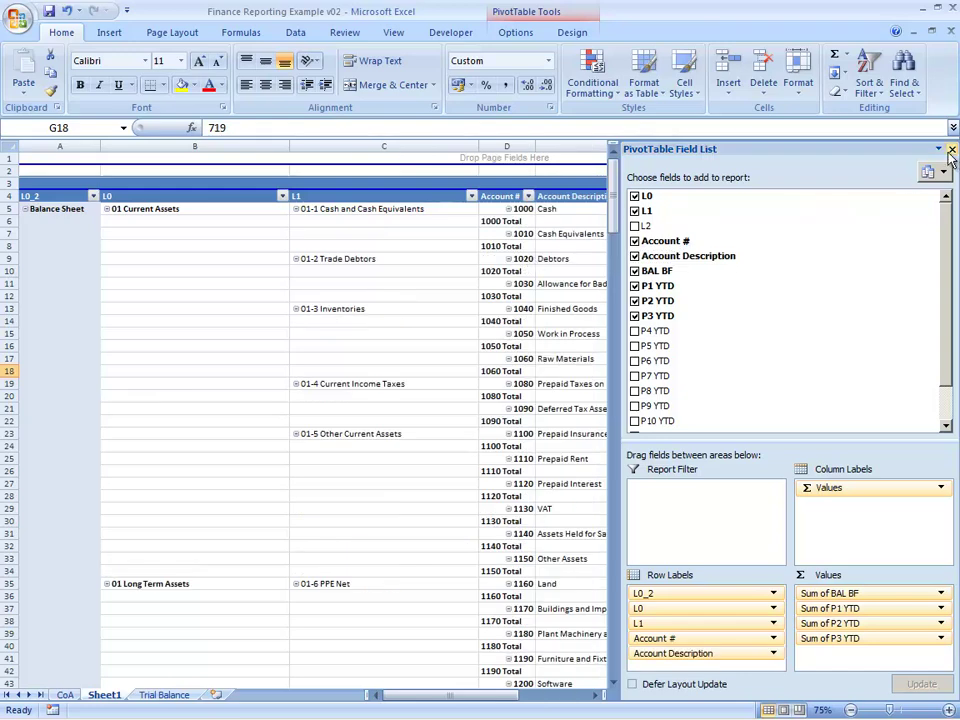
Close the field list and set the Account # field's subtotals to None.
left_click(951, 149)
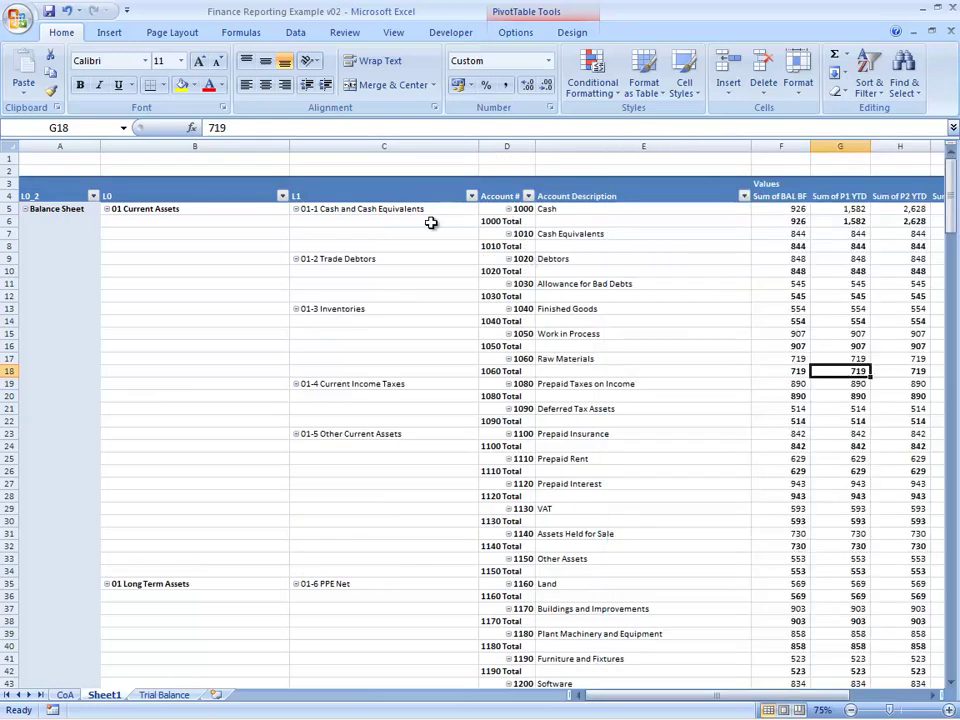
right_click(523, 211)
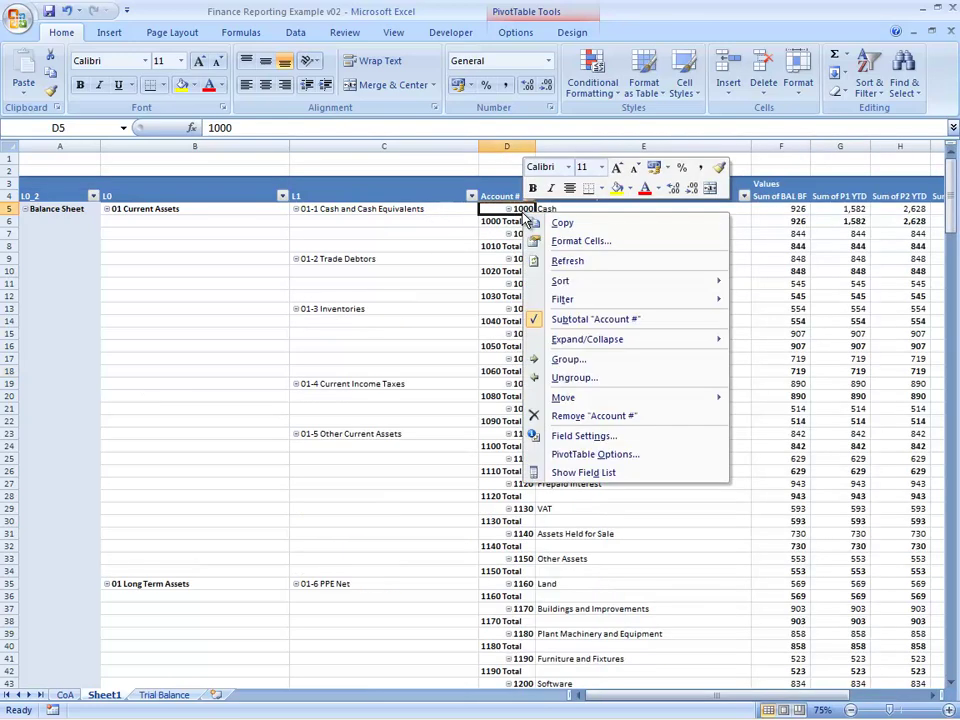
left_click(590, 436)
left_click(455, 404)
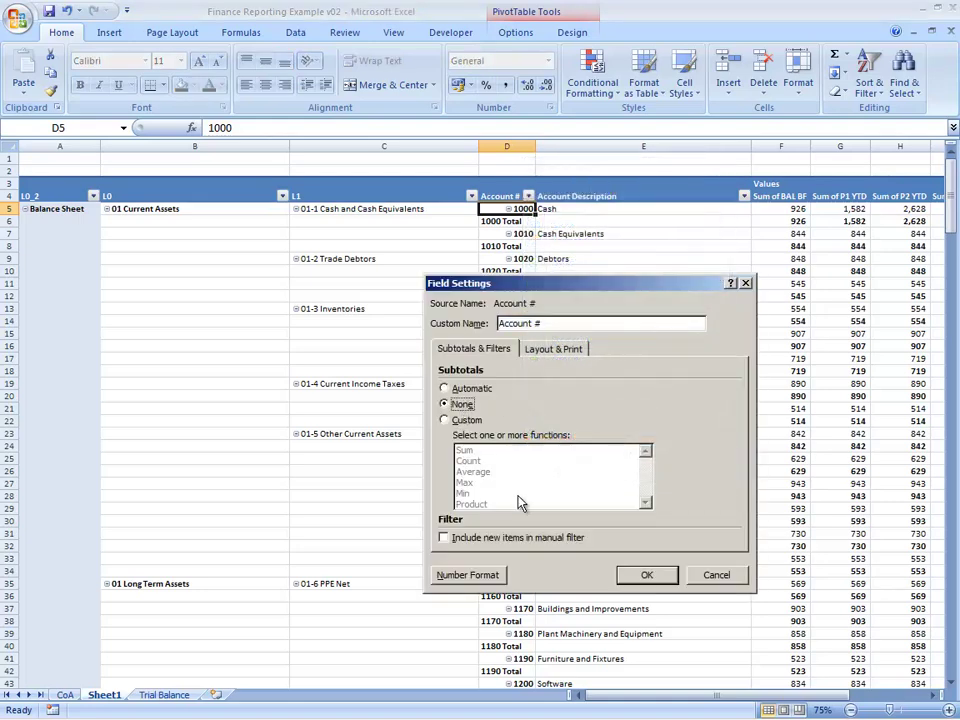
left_click(645, 577)
left_click(358, 188)
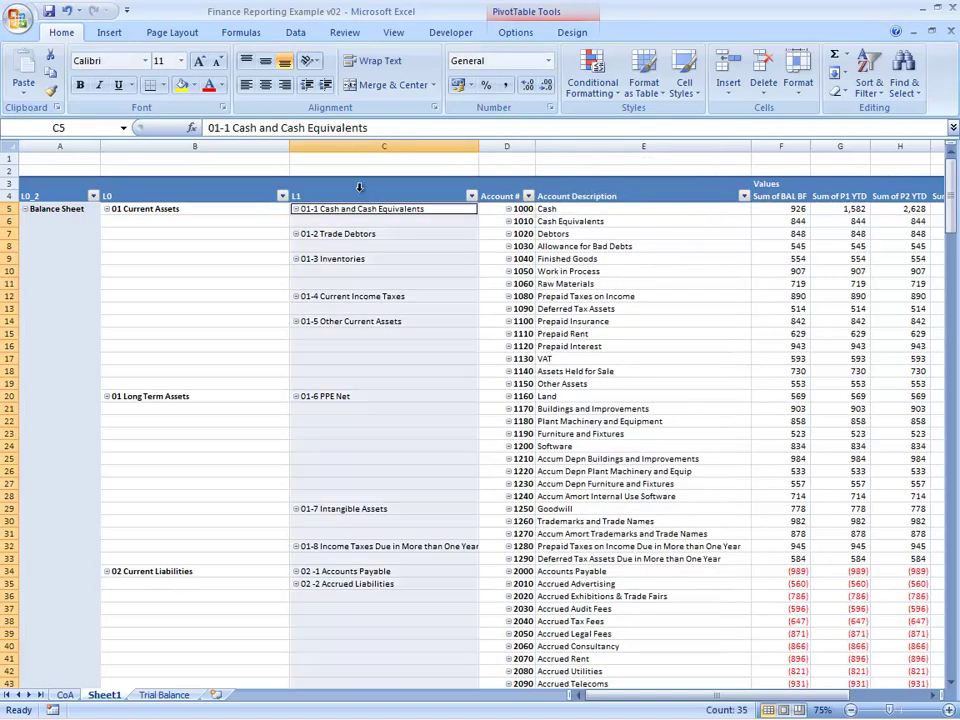
left_click(360, 196)
Expand the entire L1 field, then collapse it to one summary row per category.
right_click(360, 197)
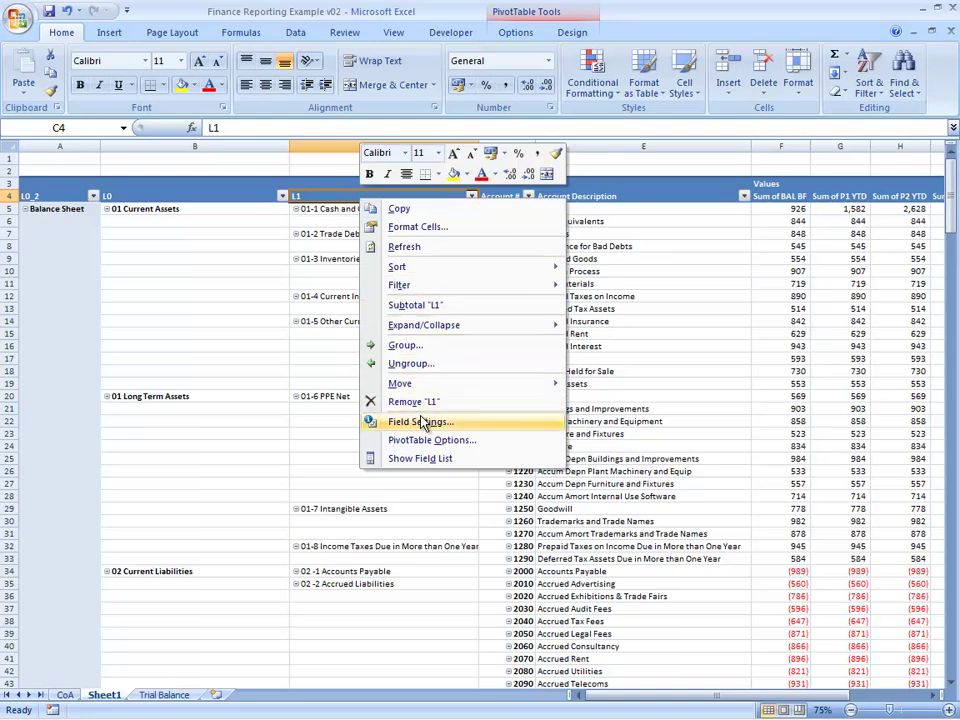
mouse_move(424, 325)
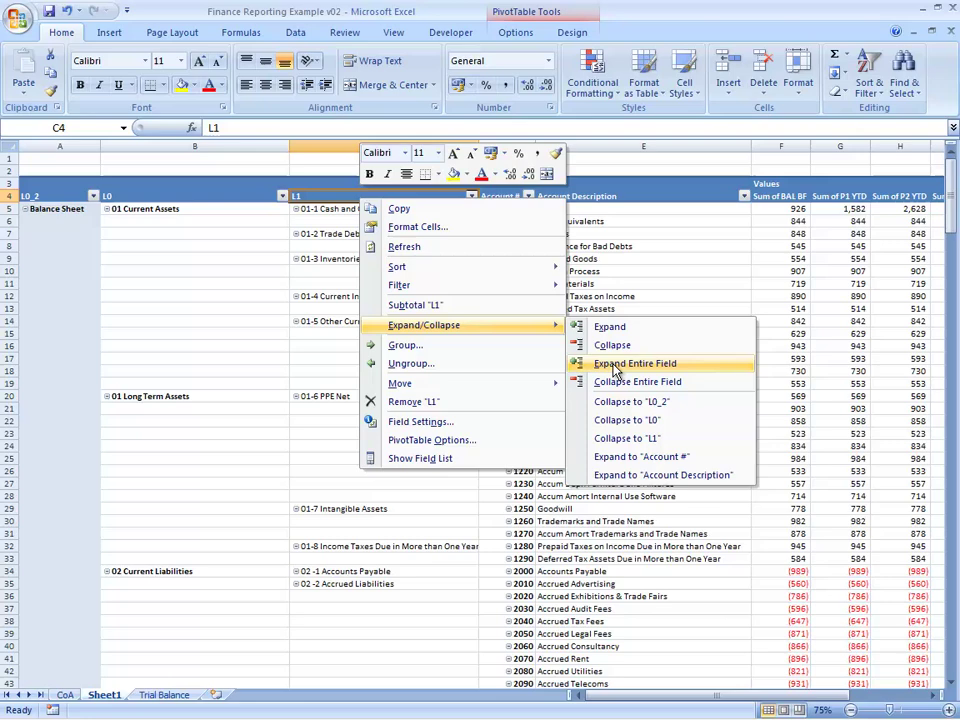
left_click(612, 363)
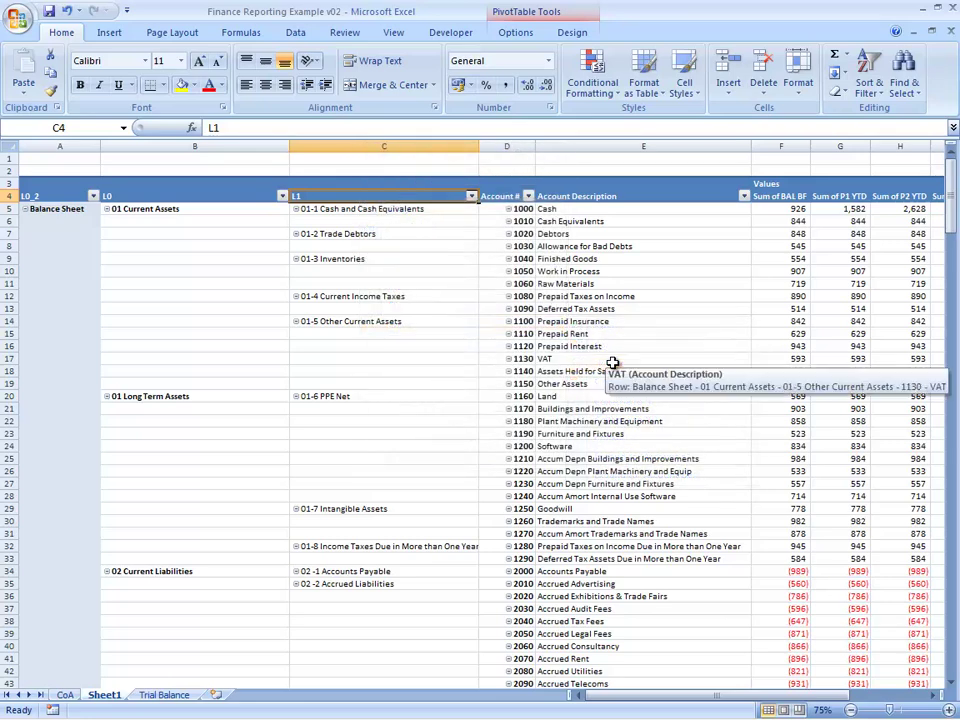
right_click(428, 197)
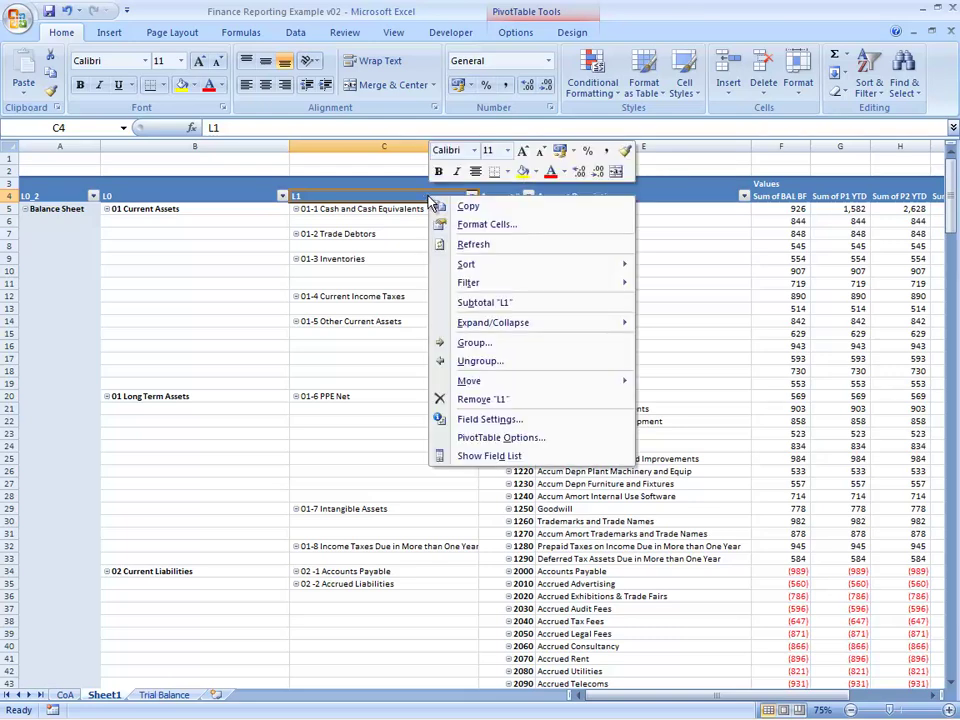
mouse_move(493, 322)
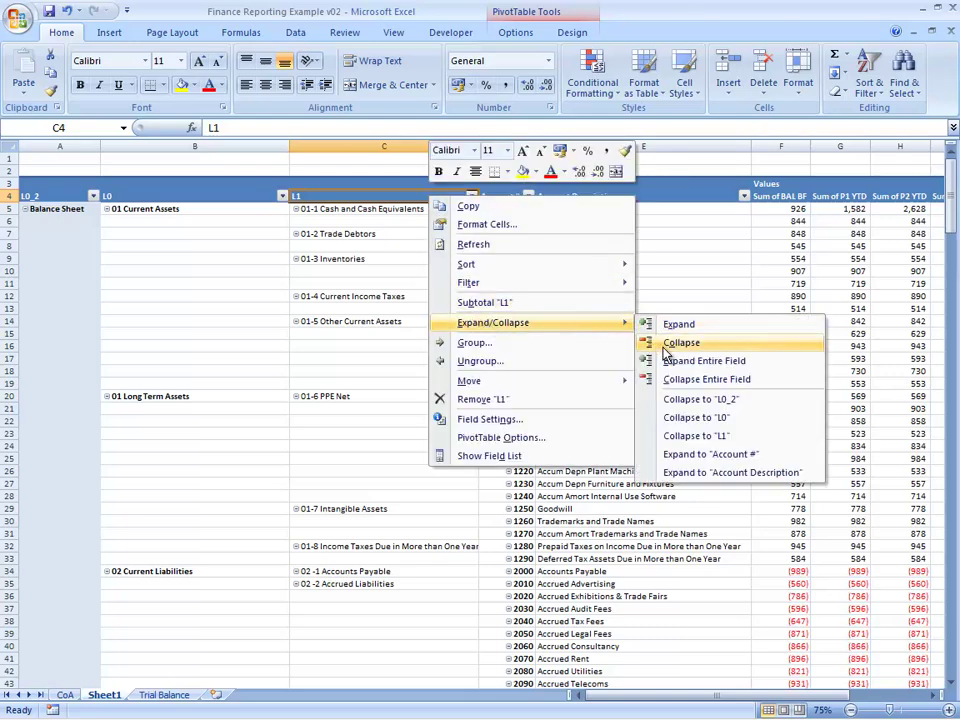
left_click(660, 379)
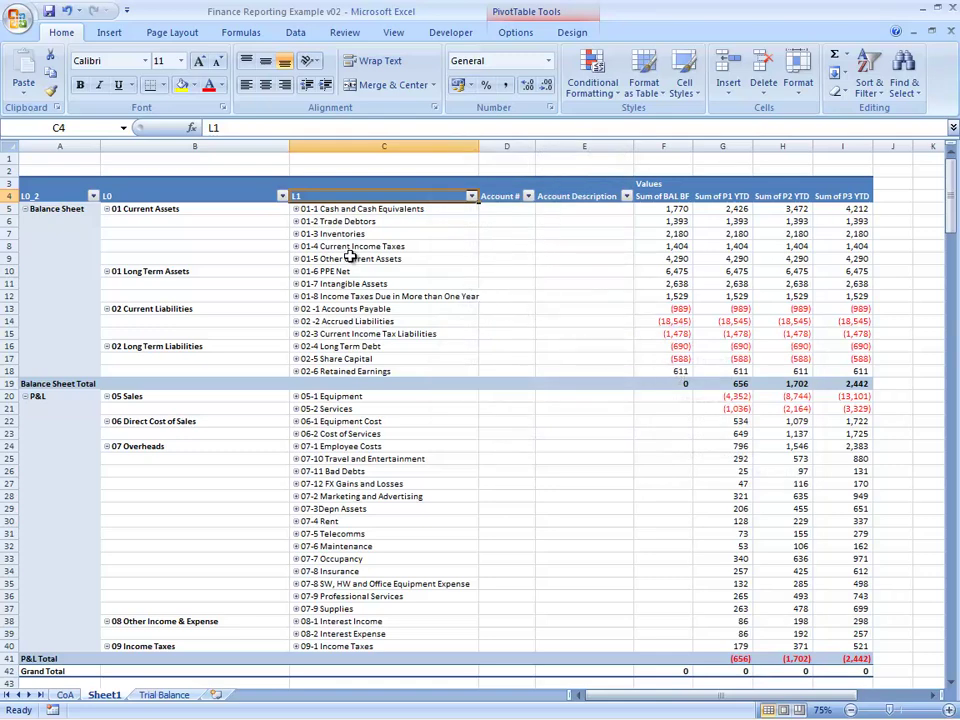
Expand and re-collapse 01-3 Inventories, then expand 07-7 Occupancy to see its accounts.
left_click(500, 237)
double_click(500, 237)
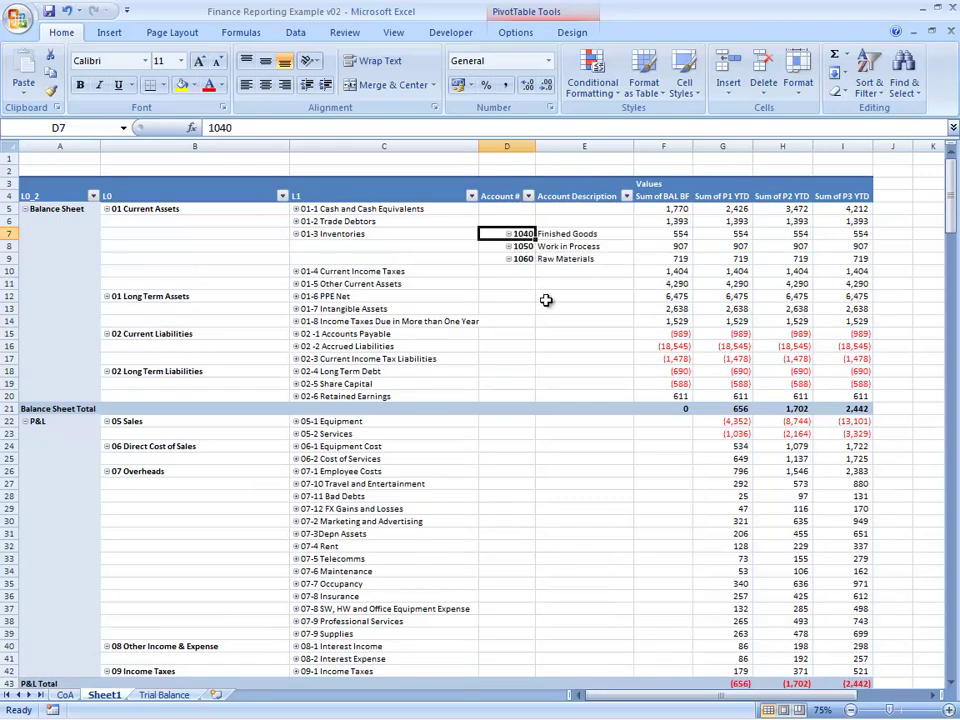
left_click(296, 234)
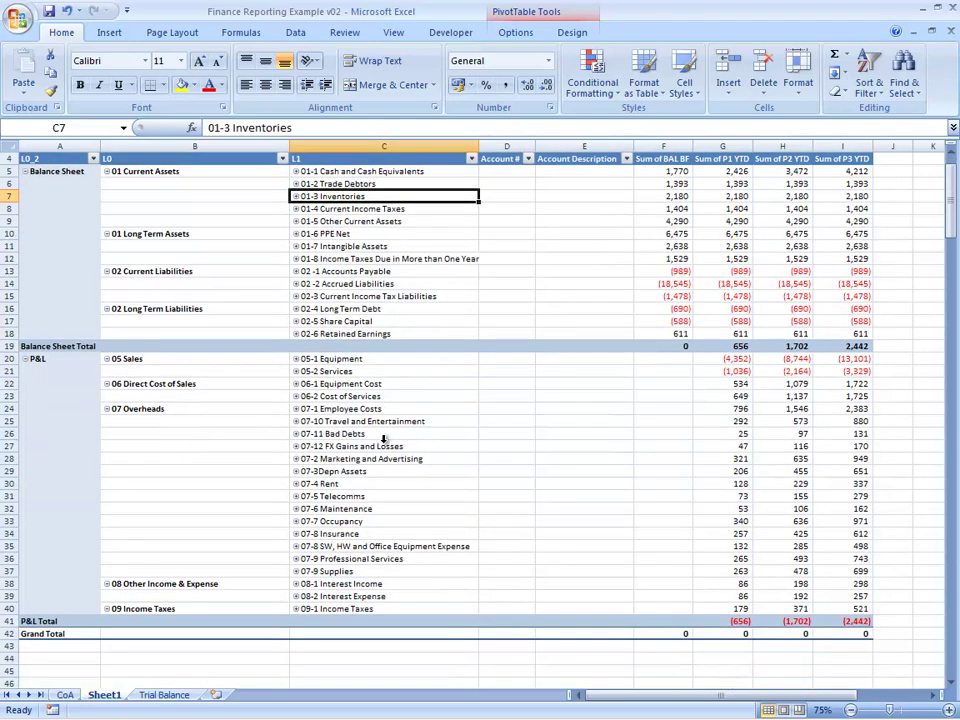
scroll(385, 436, "down", 2)
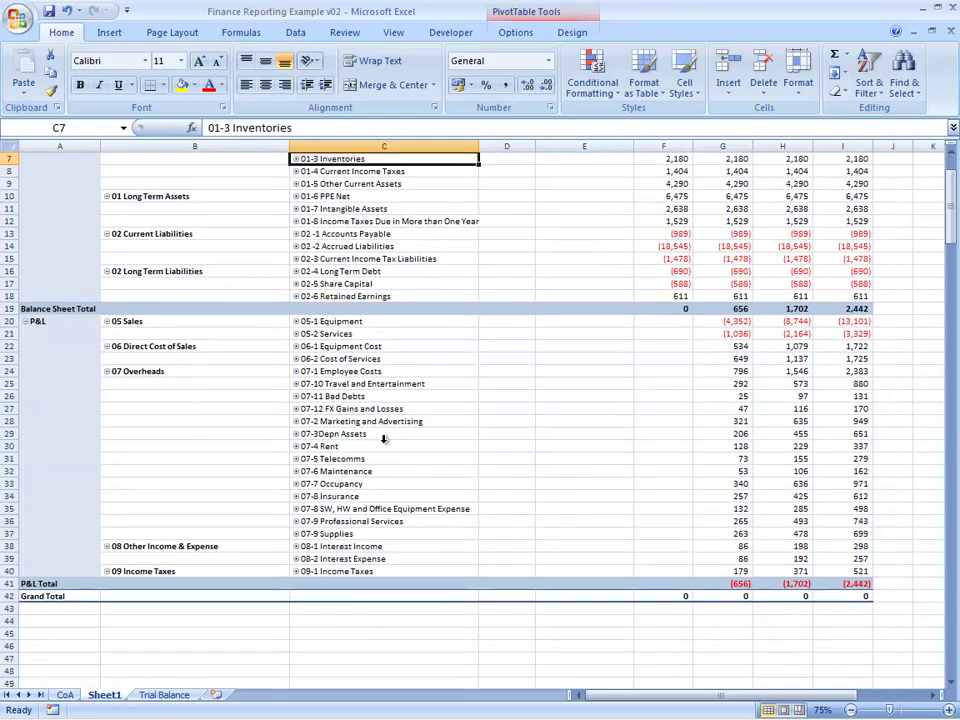
double_click(350, 484)
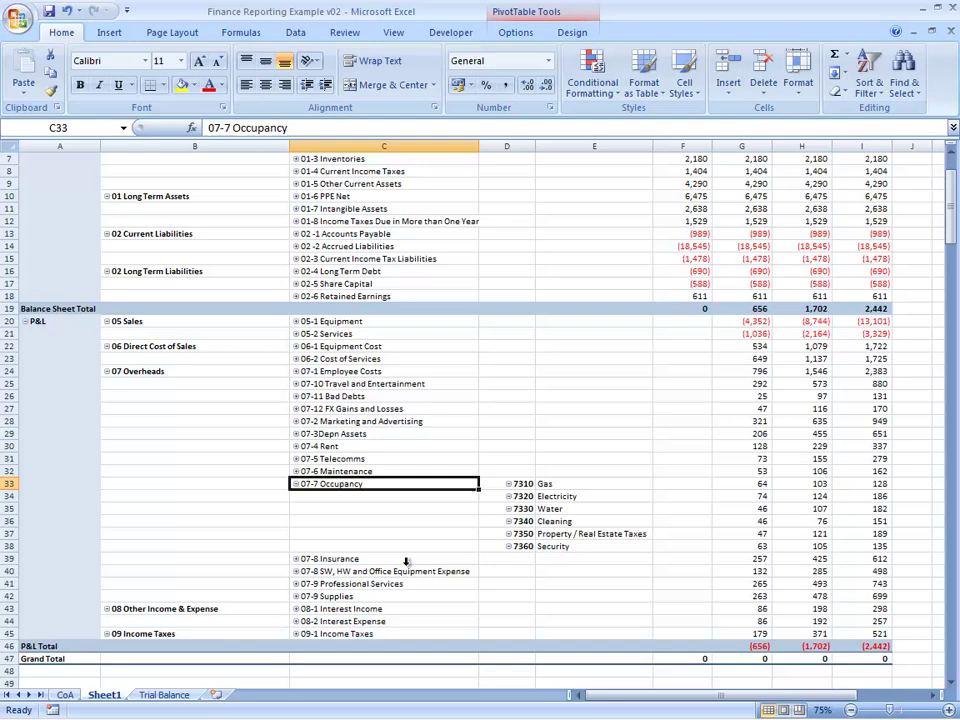
left_click(294, 484)
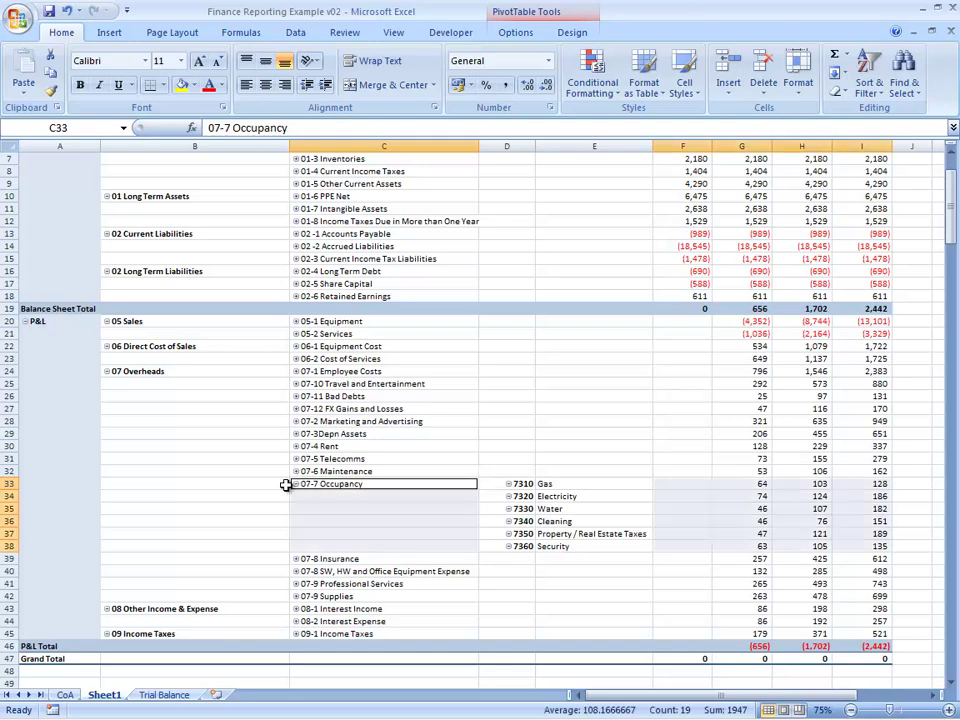
Adjust column widths, narrowing column B.
left_click_drag(286, 485, 311, 484)
scroll(272, 388, "up", 2)
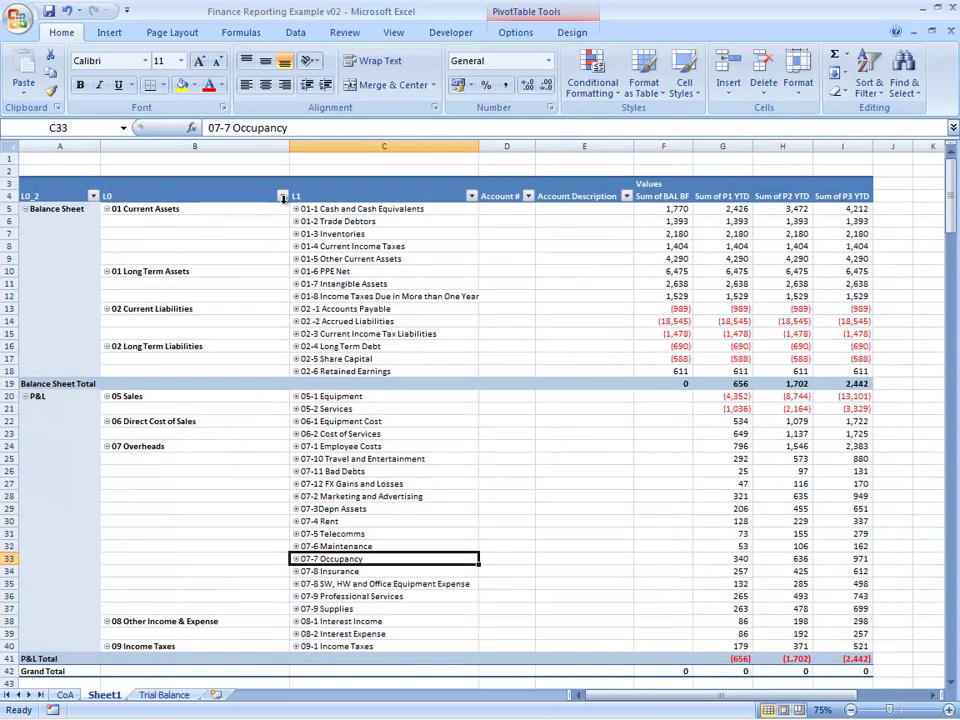
left_click_drag(286, 147, 222, 147)
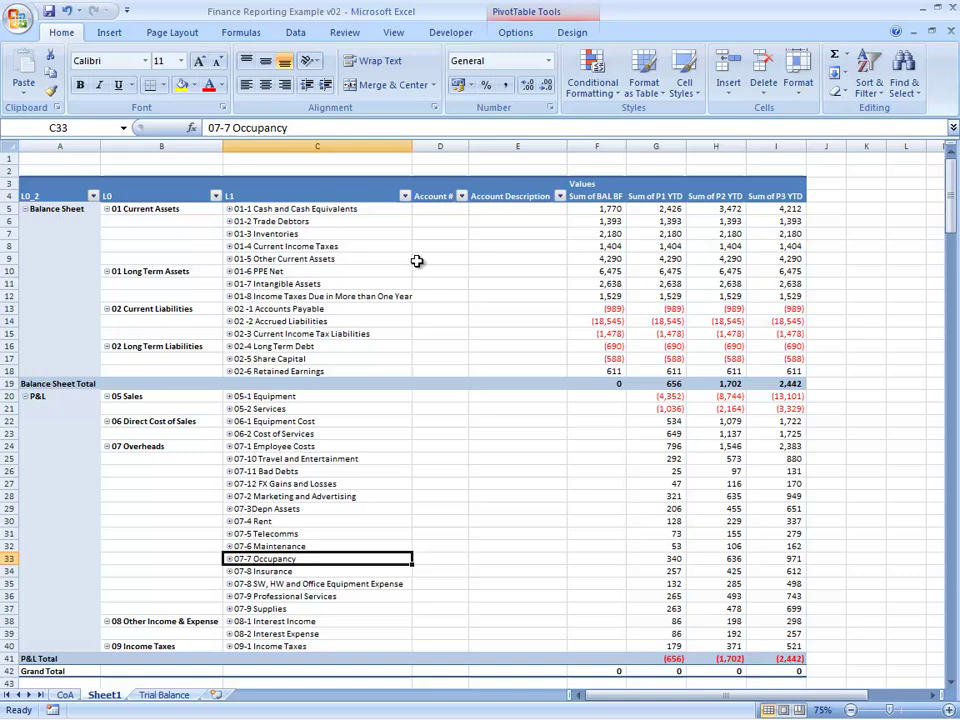
Open the Account # field settings and dismiss them unchanged.
right_click(418, 259)
left_click(529, 488)
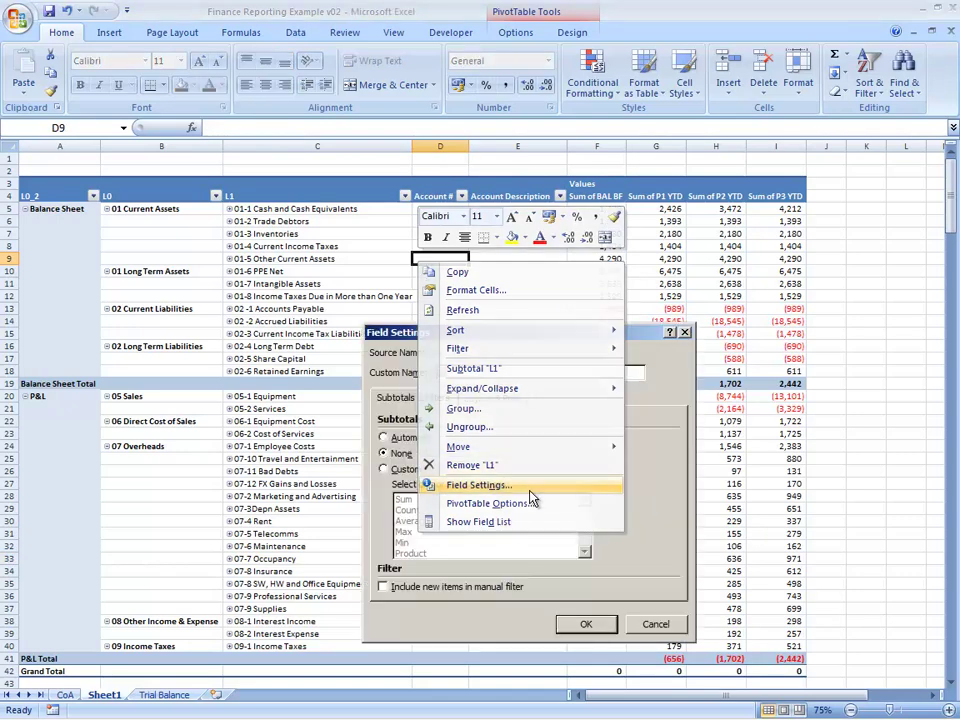
left_click(652, 624)
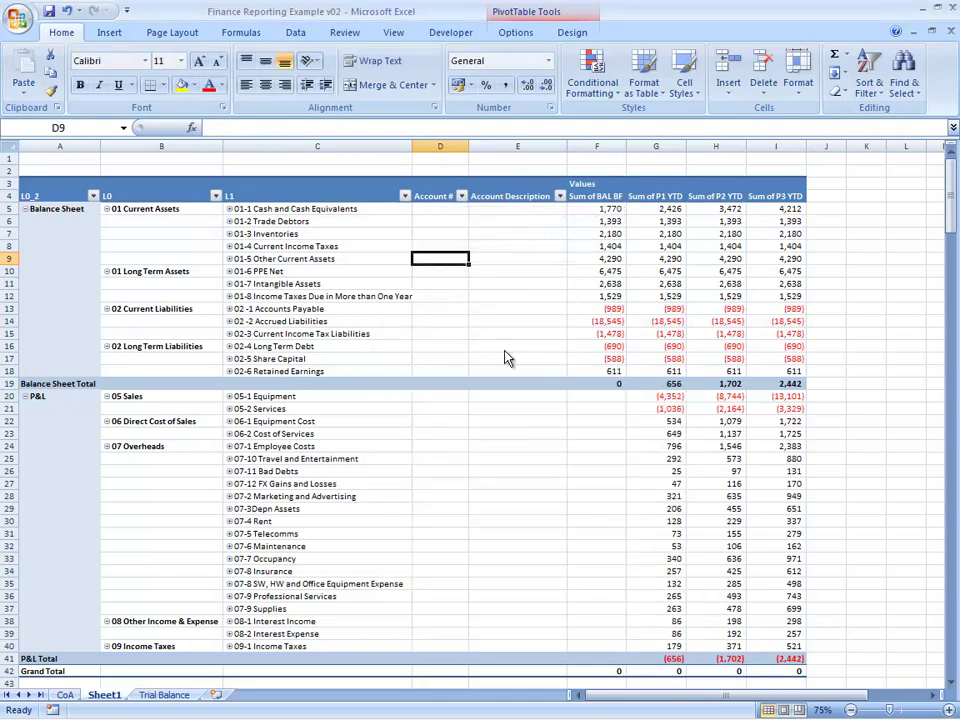
Drag Account Description and Account # out of the row labels, then close the field list.
right_click(506, 347)
left_click(591, 615)
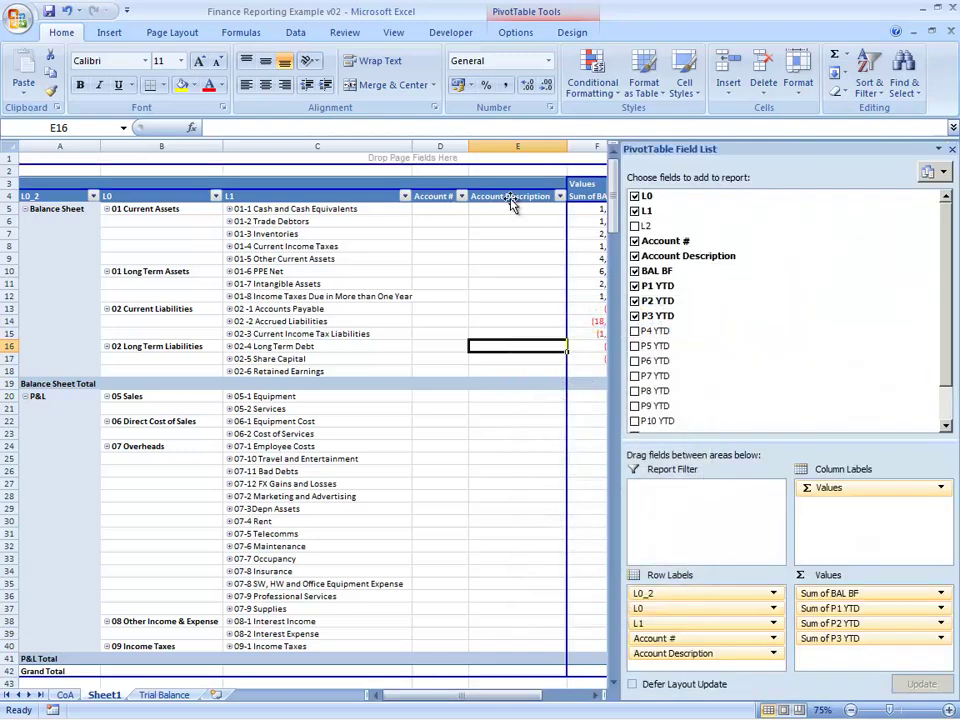
left_click_drag(510, 195, 740, 370)
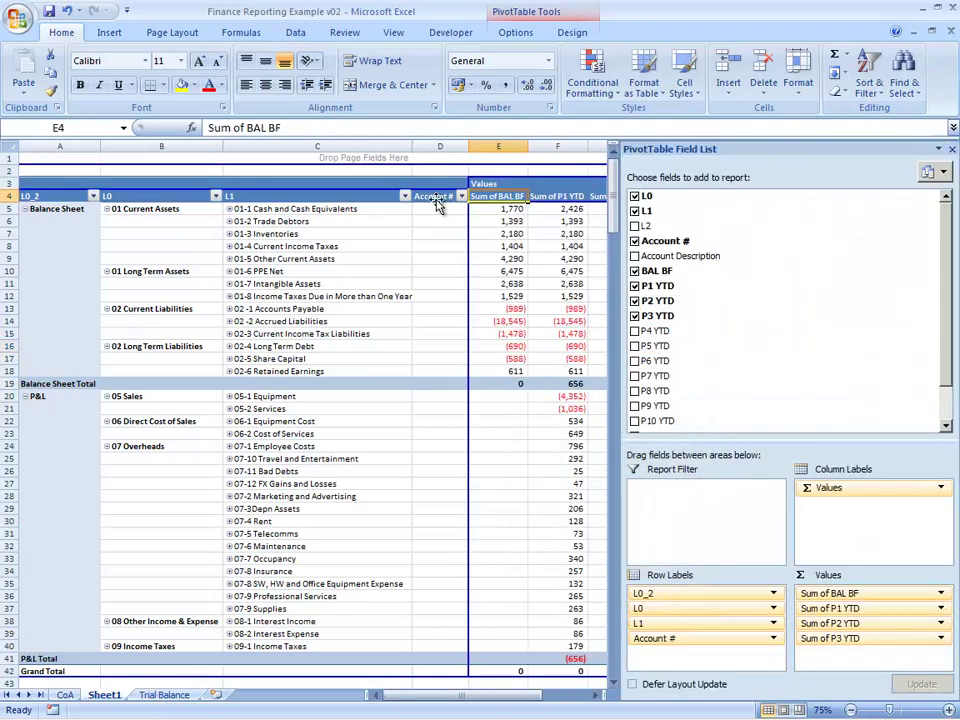
left_click_drag(440, 196, 700, 250)
left_click(951, 148)
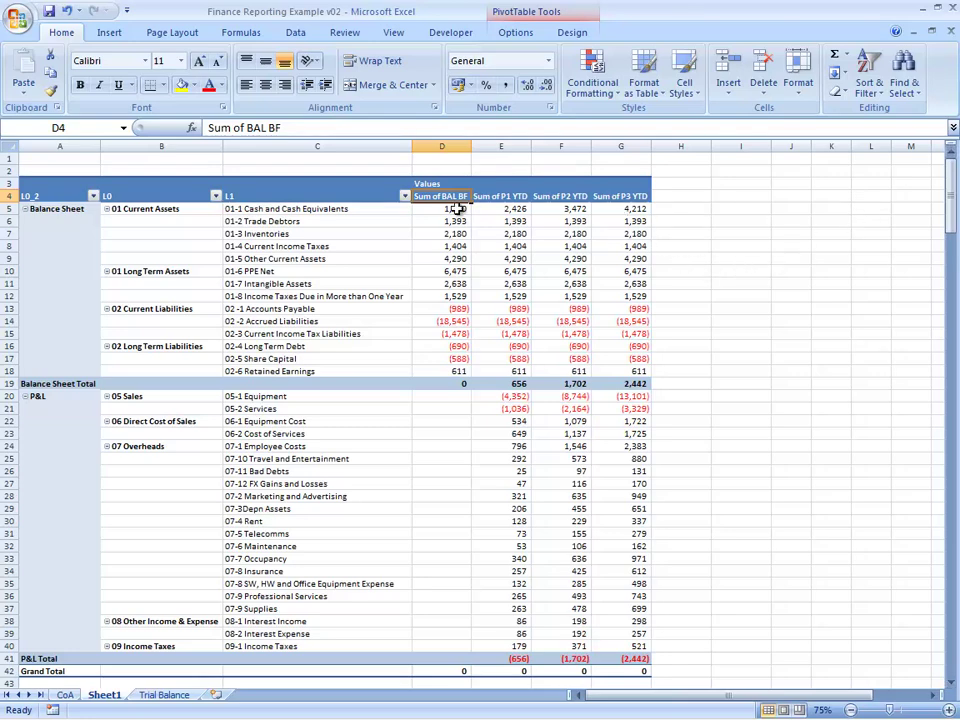
Start a new calculated field from the PivotTable tools' formula commands.
left_click(627, 212)
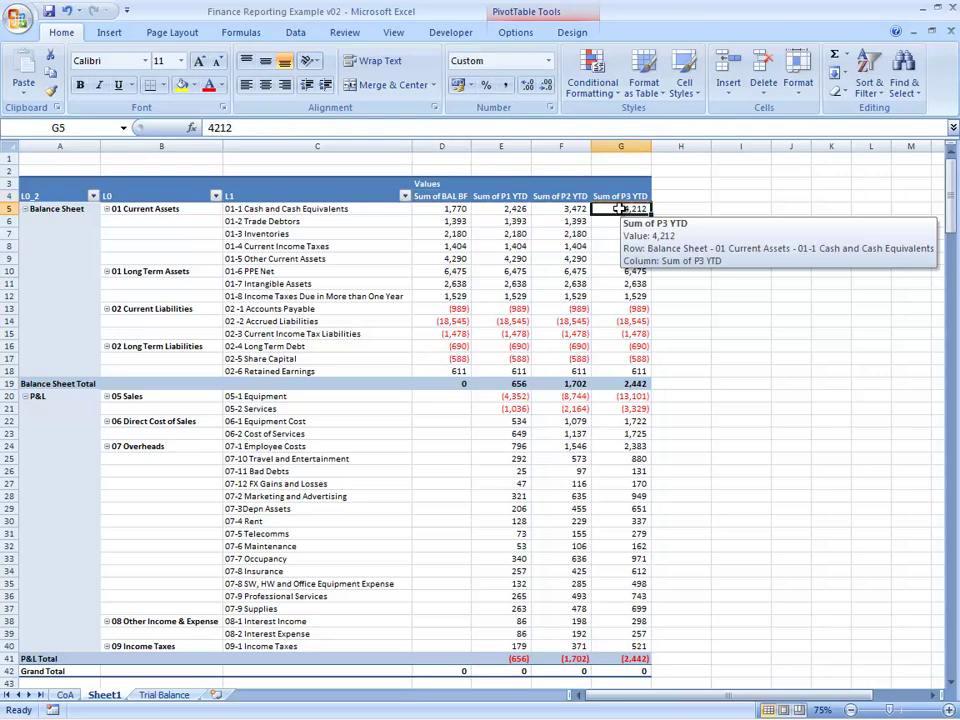
left_click(516, 32)
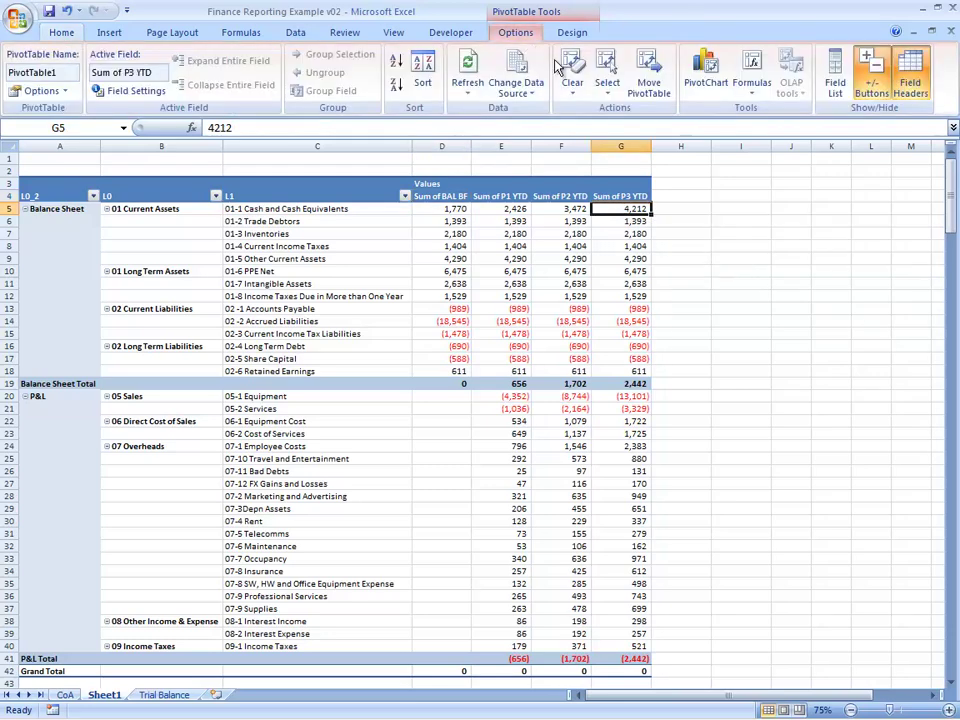
left_click(752, 80)
left_click(776, 111)
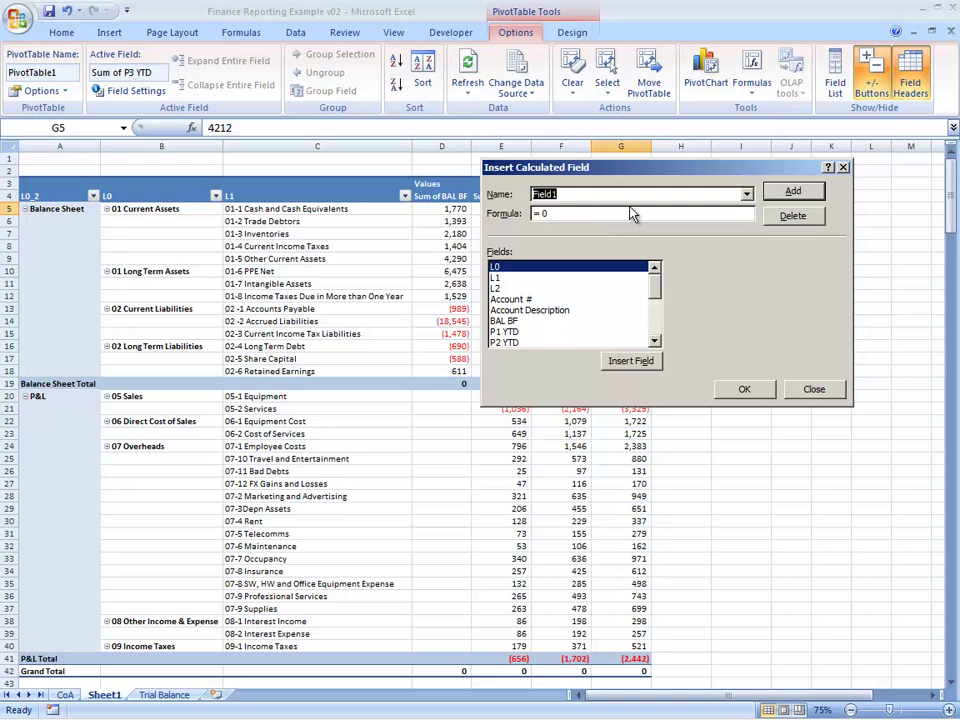
Add calculated field P1 = 'P1 YTD' - 'BAL BF', then begin naming P2.
type("P1")
left_click(520, 334)
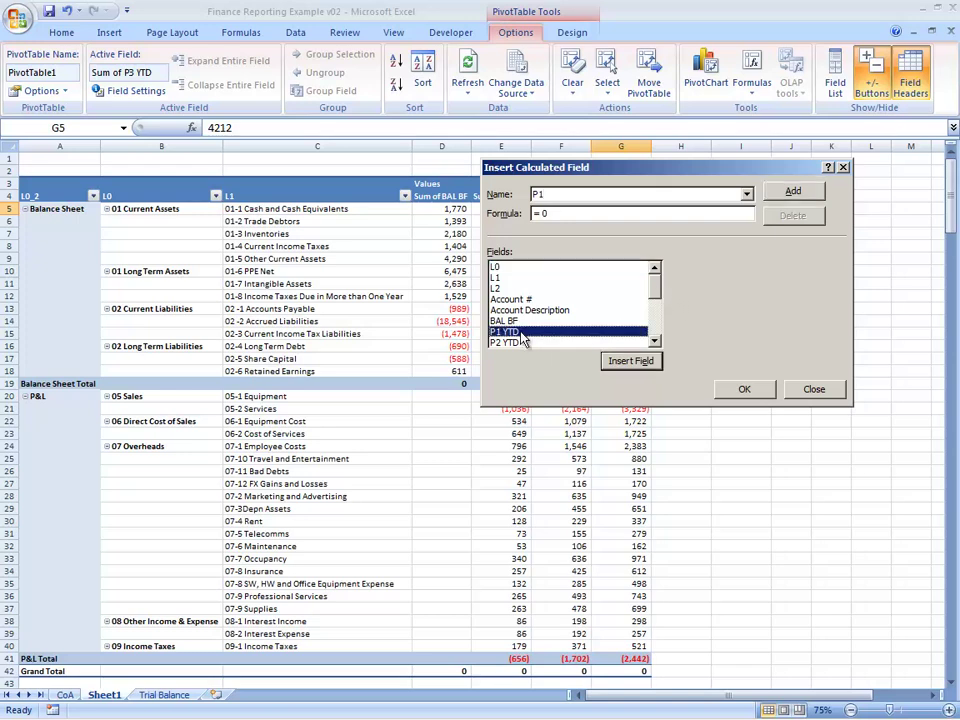
double_click(521, 335)
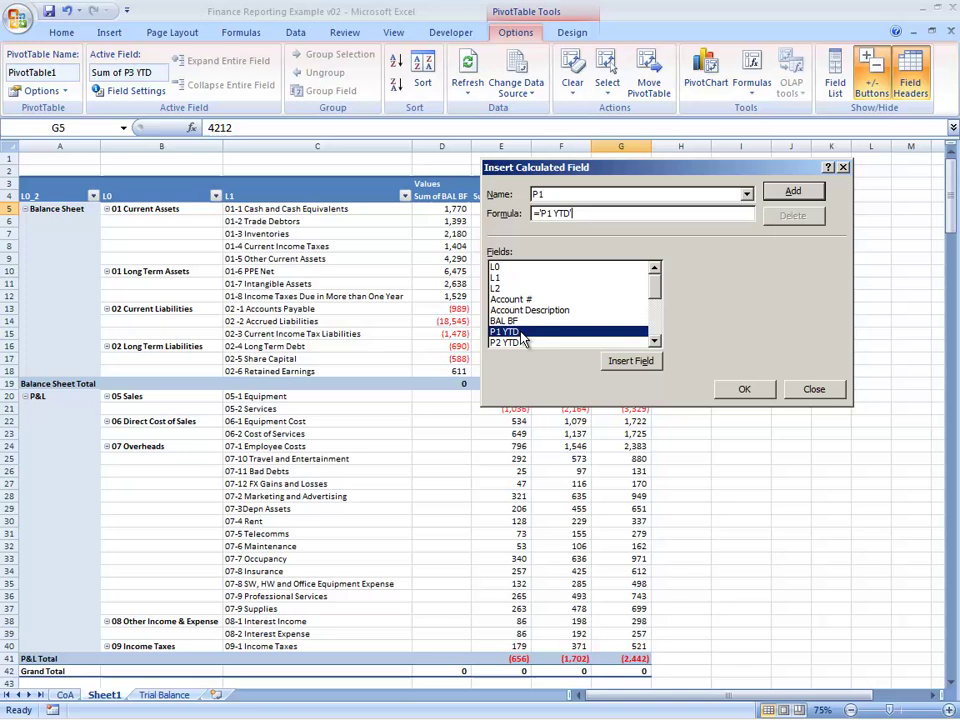
type("-")
left_click(505, 321)
left_click(645, 362)
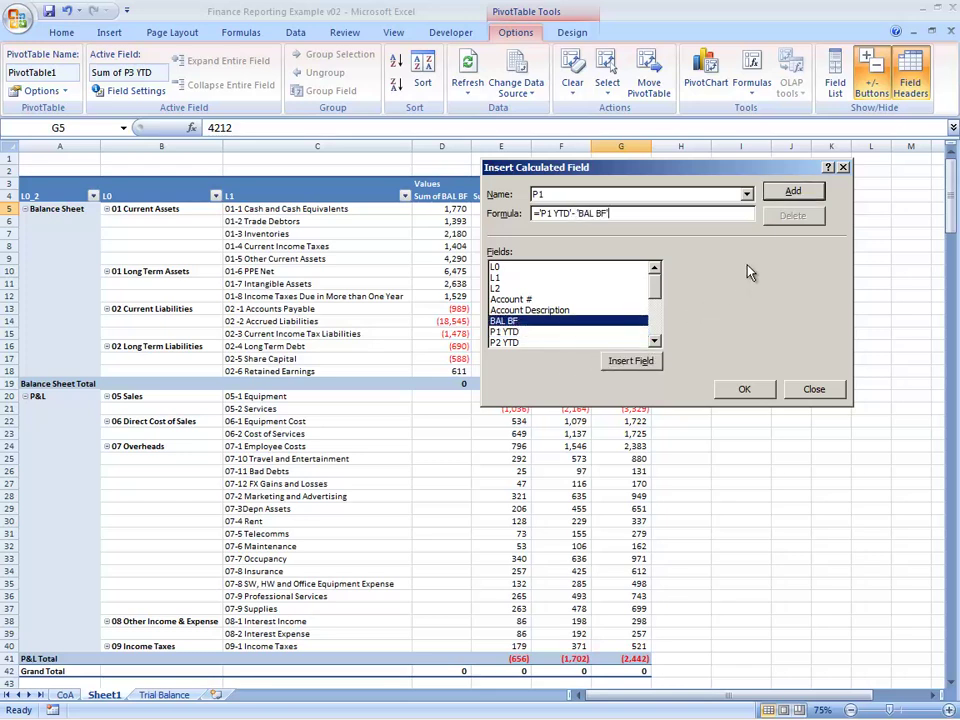
left_click(790, 190)
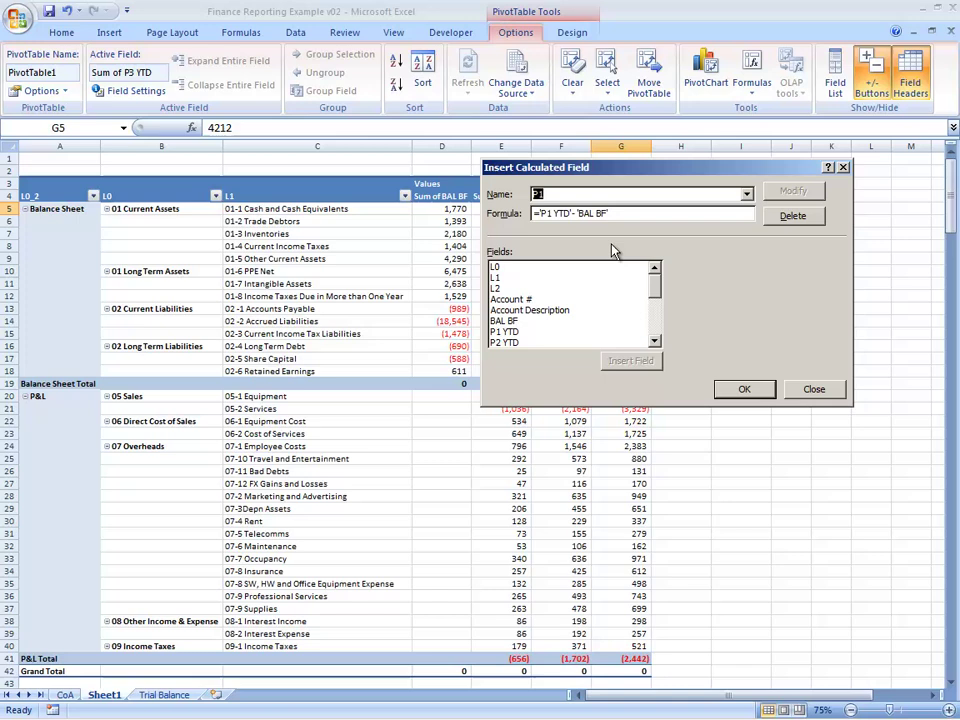
type("P2")
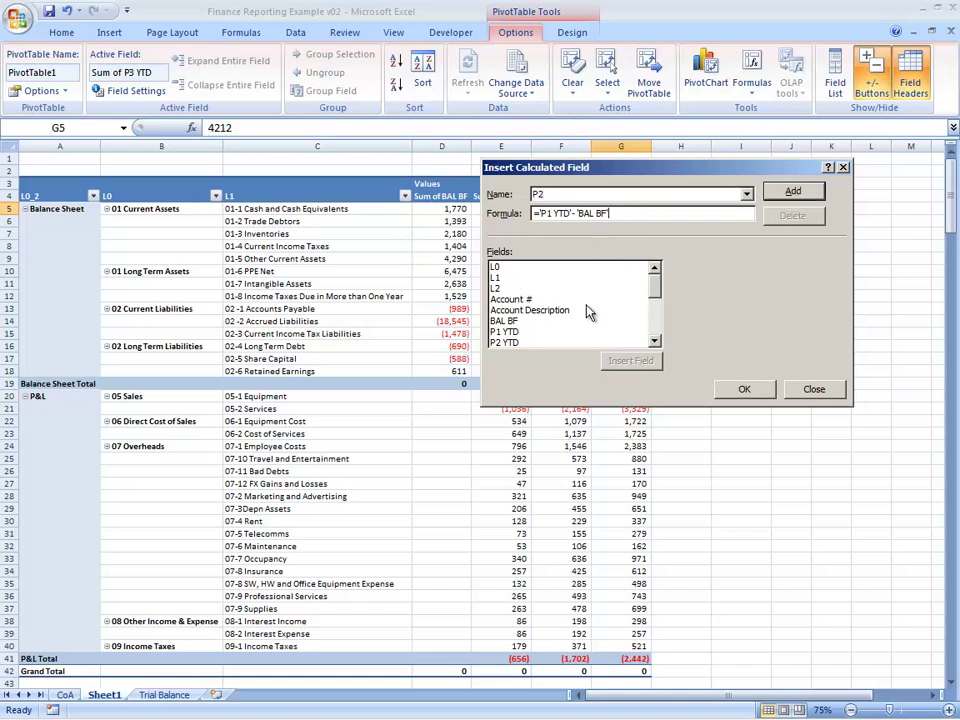
Add calculated field P2 with formula 'P2 YTD' - 'P1 YTD'.
key("ctrl+shift+Left")
key("ctrl+shift+Left")
key("ctrl+shift+Left")
key("BackSpace")
left_click(580, 342)
left_click(628, 360)
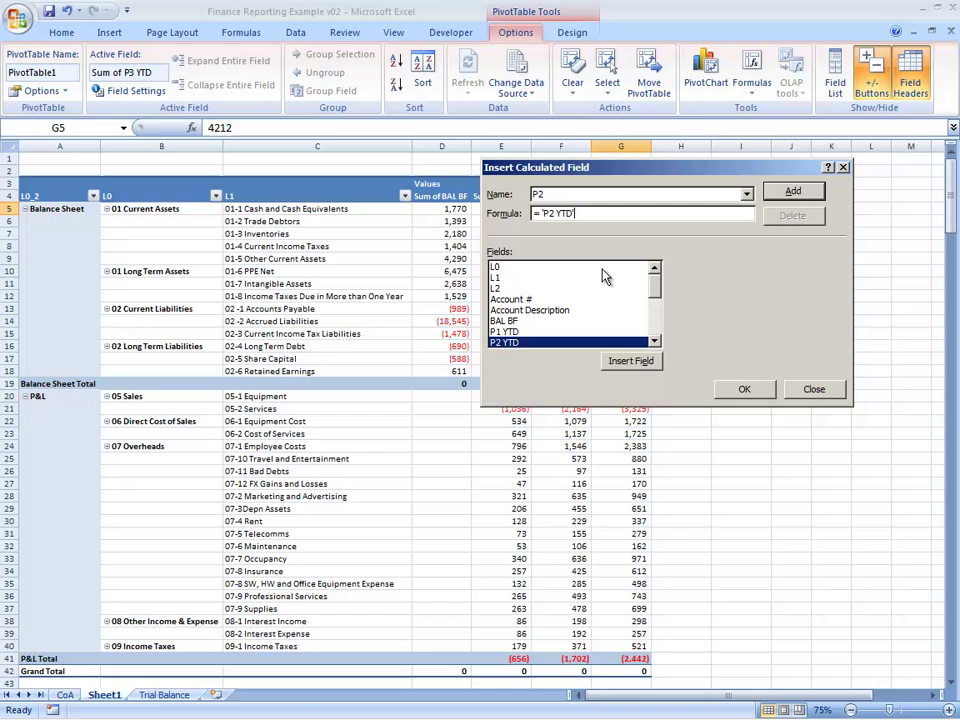
type("-")
left_click(553, 332)
left_click(632, 360)
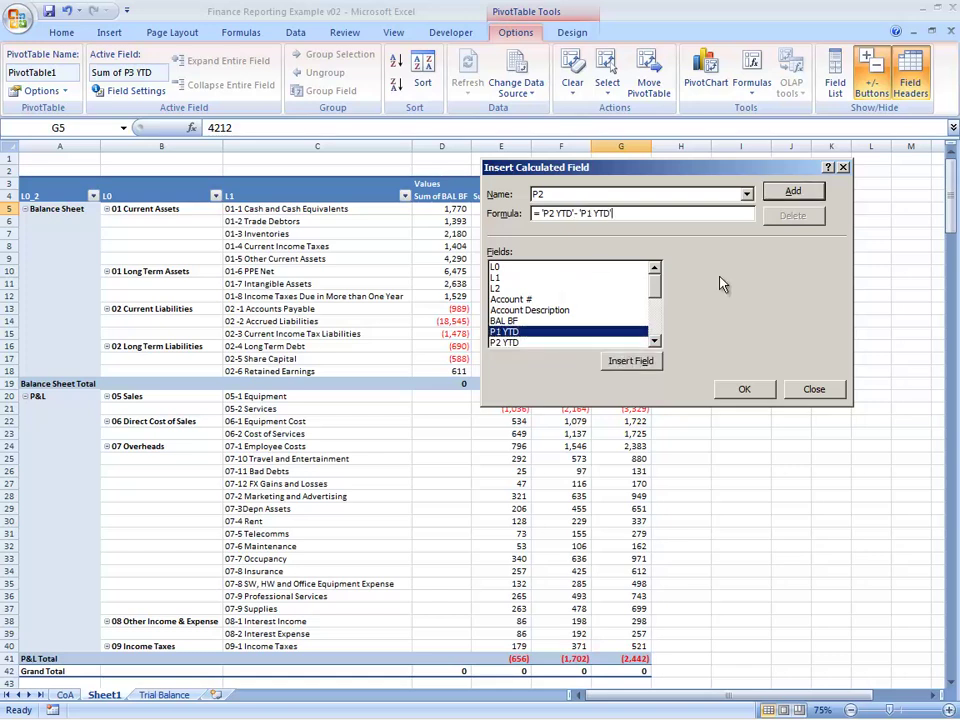
left_click(792, 191)
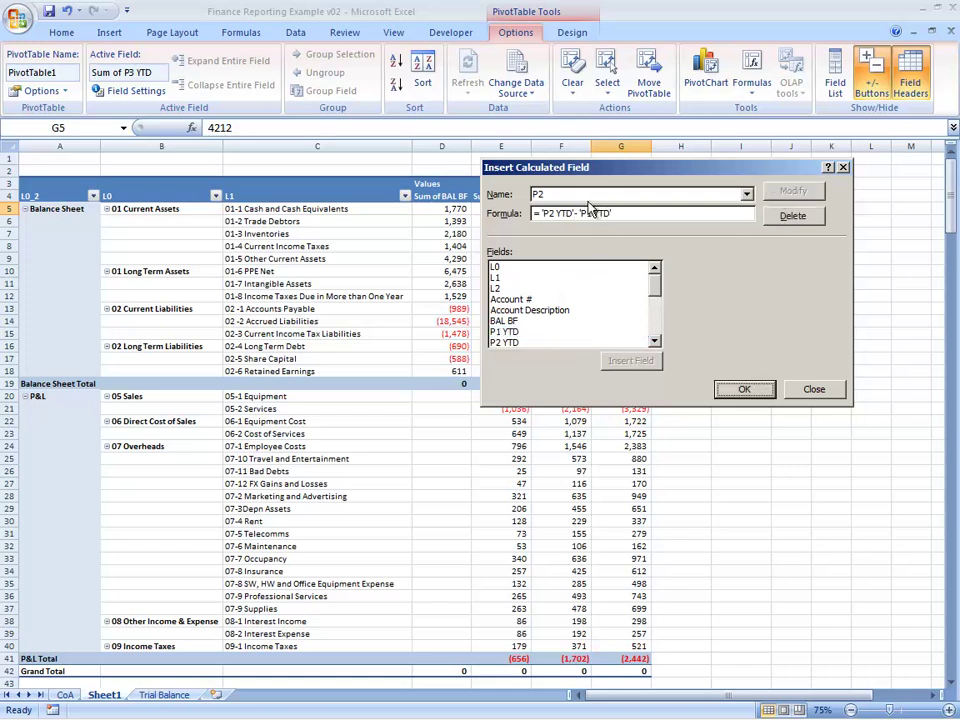
Add calculated field P3 = 'P3 YTD' - 'P2 YTD' and apply the new fields.
type("P")
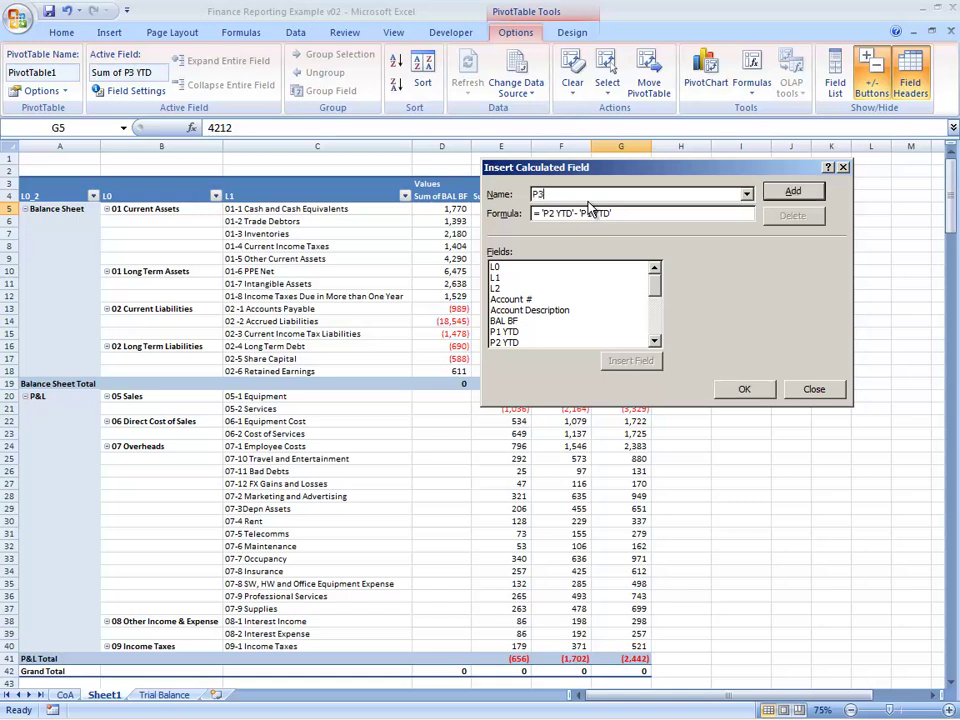
left_click_drag(636, 214, 495, 220)
type("=")
left_click(654, 341)
left_click(564, 343)
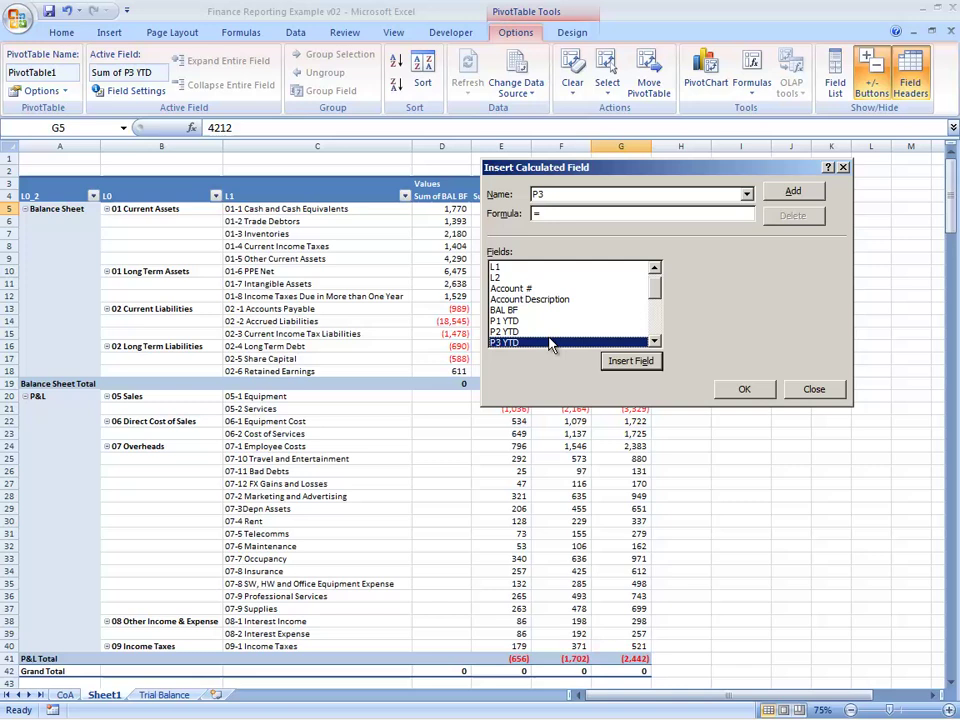
left_click(545, 333)
left_click(560, 343)
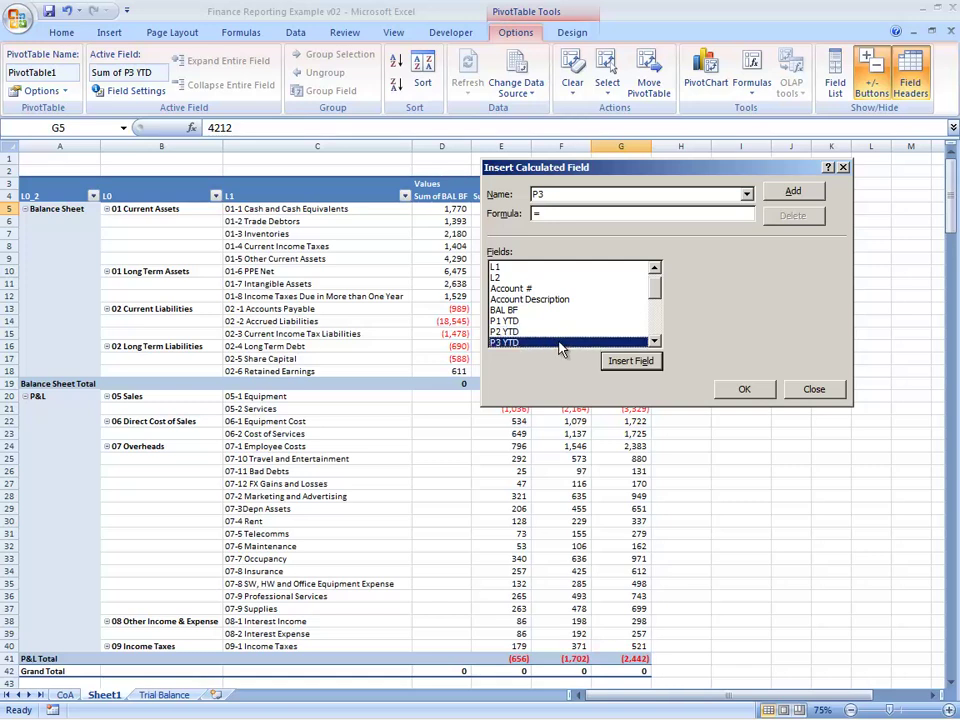
left_click(636, 361)
type("-")
left_click(549, 333)
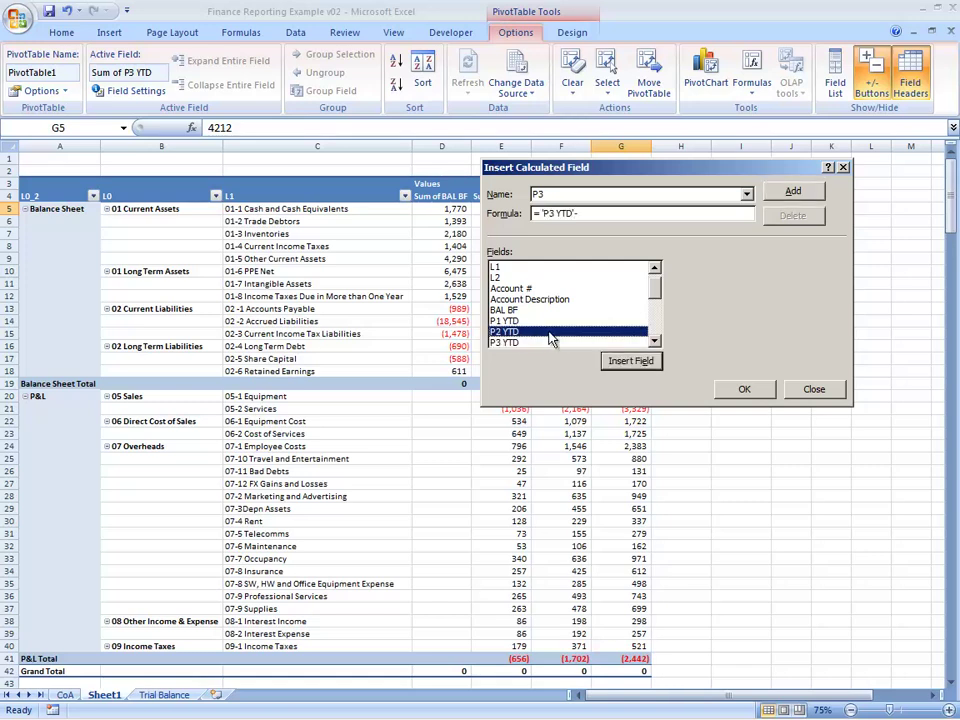
left_click(630, 361)
left_click(793, 191)
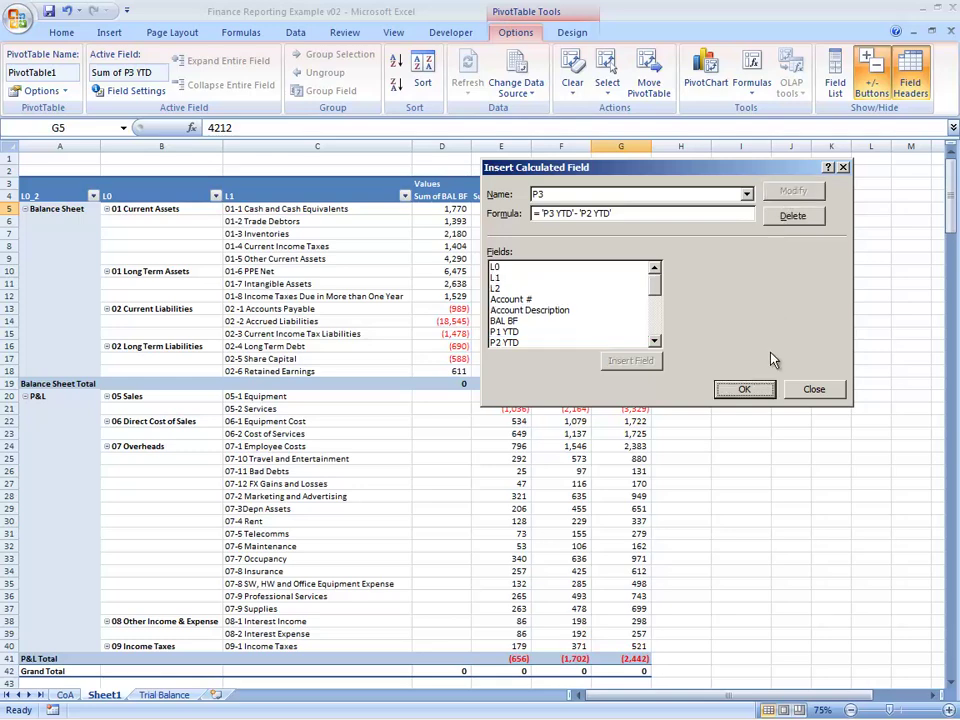
left_click(757, 391)
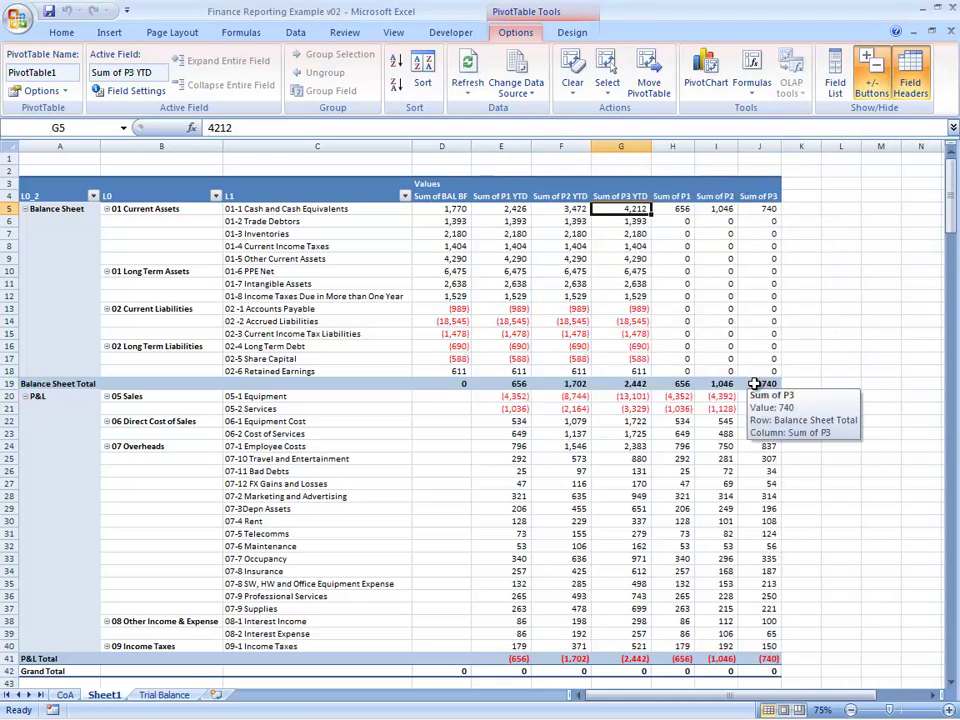
key("Right")
key("Up")
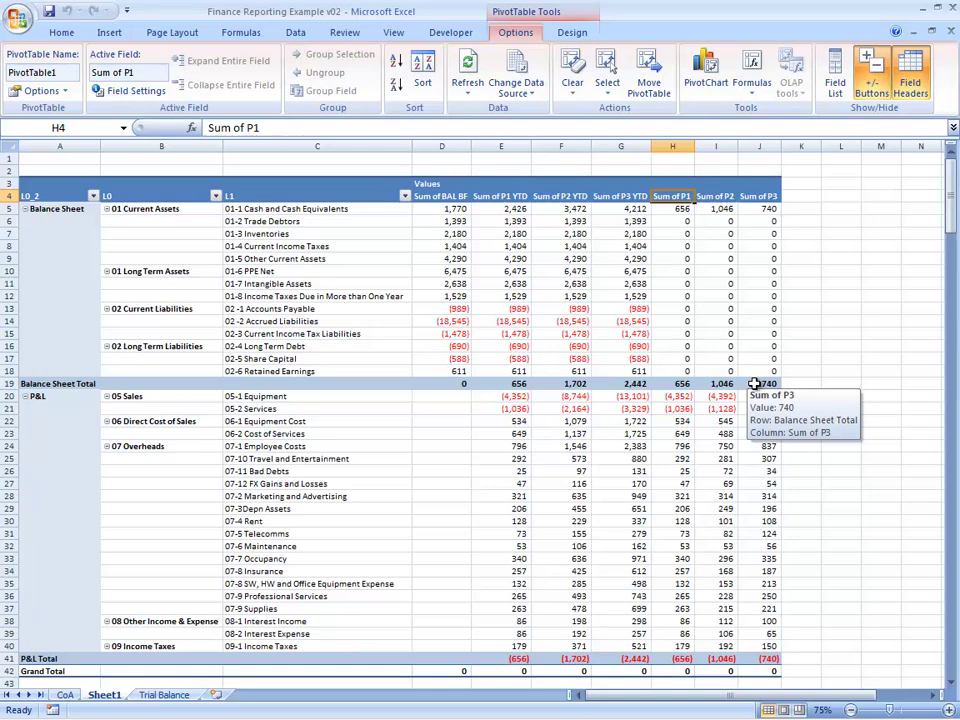
key("shift+Right")
key("shift+Right")
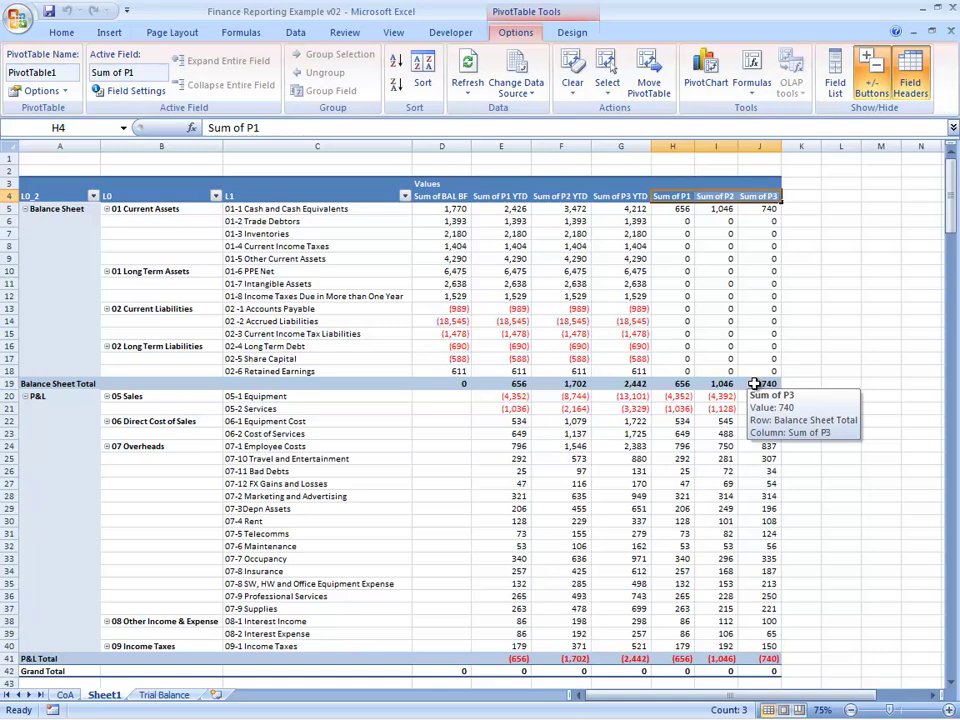
key("Down")
key("Down")
key("Down")
key("Down")
key("Down")
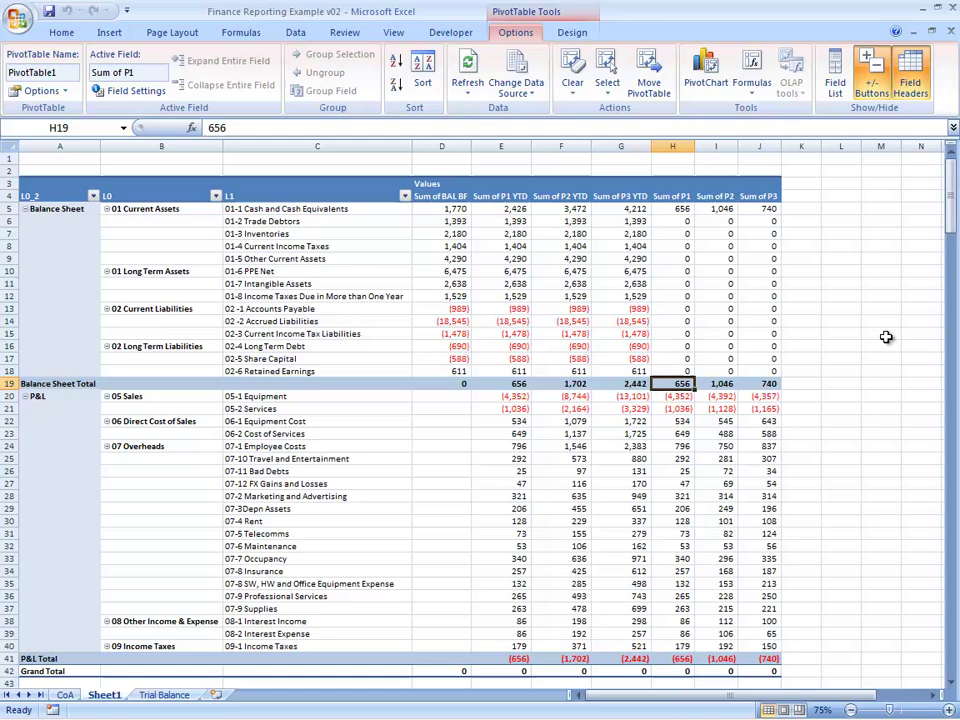
key("Up")
key("Up")
key("Up")
key("Up")
key("Up")
key("Up")
key("Up")
key("Up")
key("Up")
key("Up")
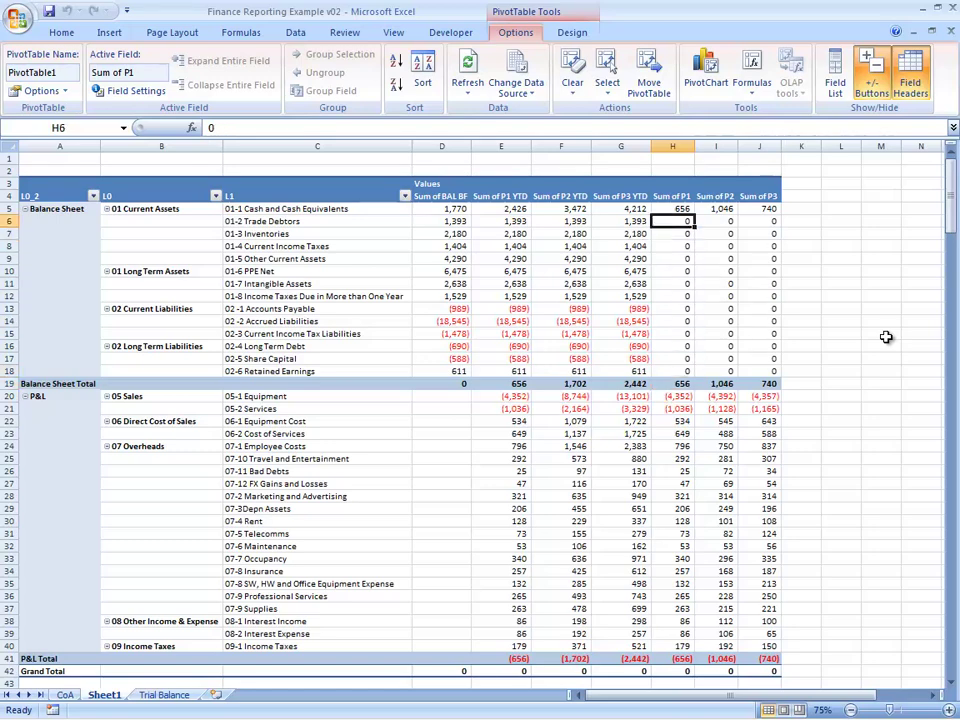
key("Up")
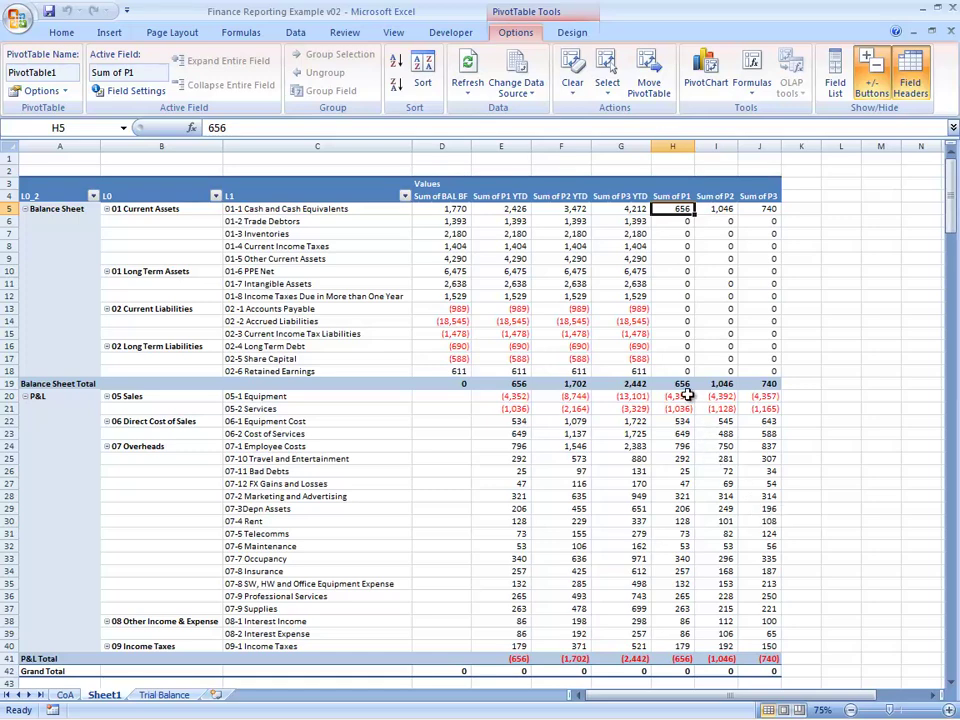
mouse_move(692, 400)
left_mouse_down()
mouse_move(753, 418)
mouse_move(757, 408)
left_mouse_up()
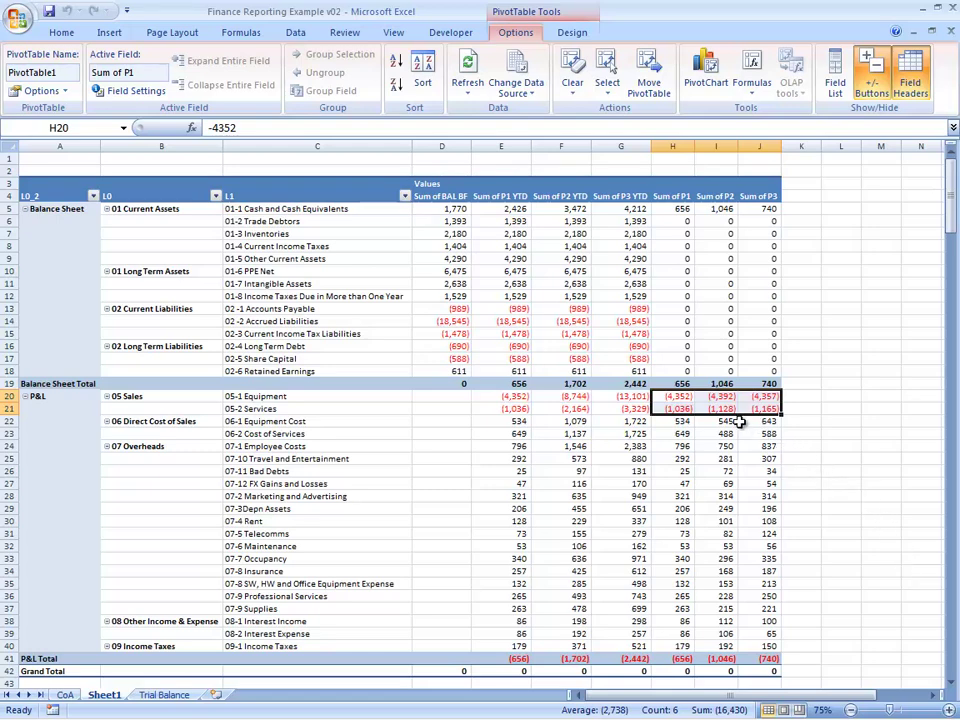
Drag Sum of BAL BF, P1 YTD, P2 YTD and P3 YTD out of the pivot values.
right_click(700, 308)
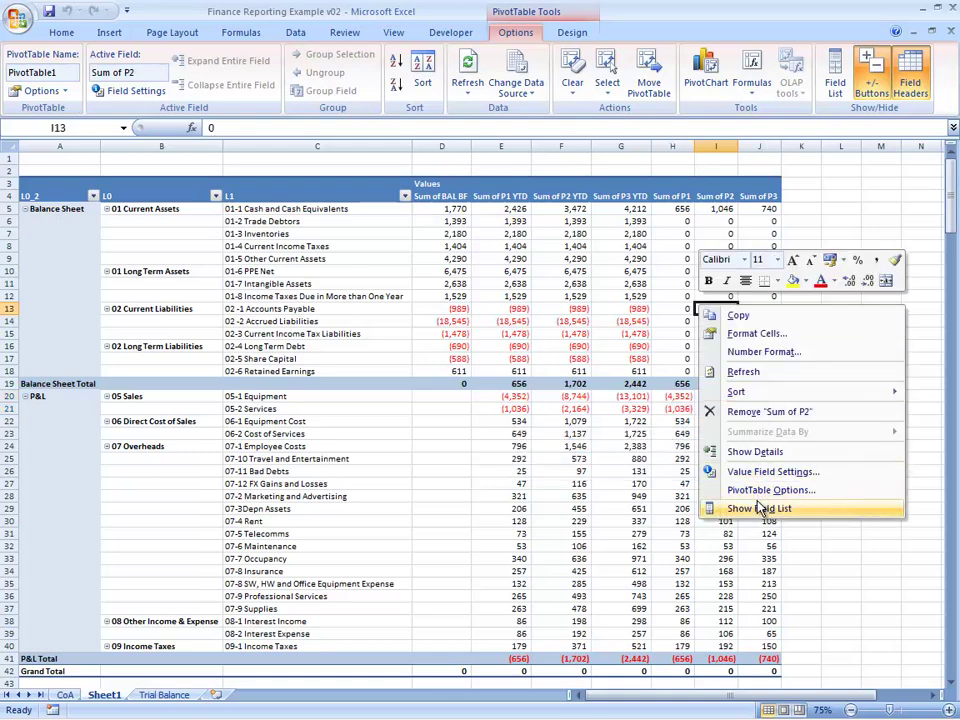
left_click(760, 509)
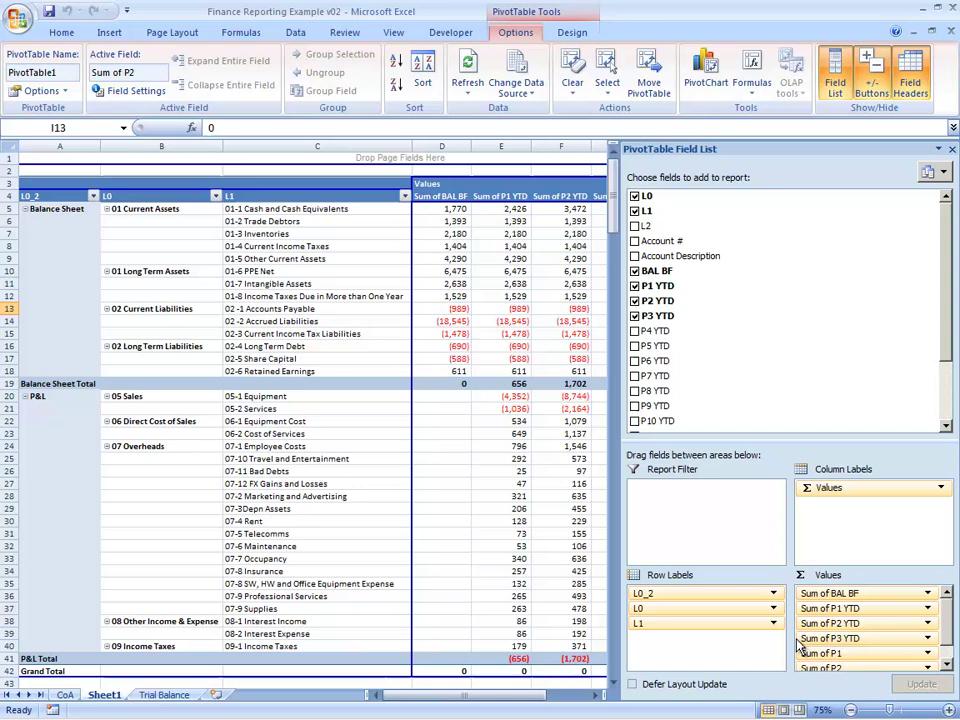
left_click_drag(810, 593, 803, 418)
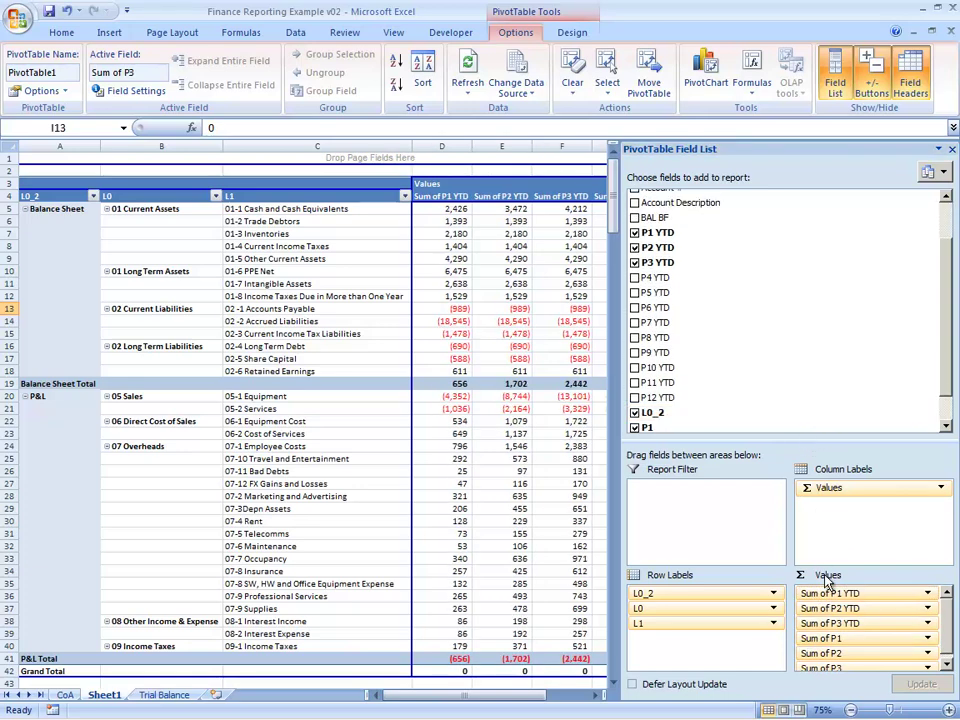
left_click_drag(812, 593, 830, 388)
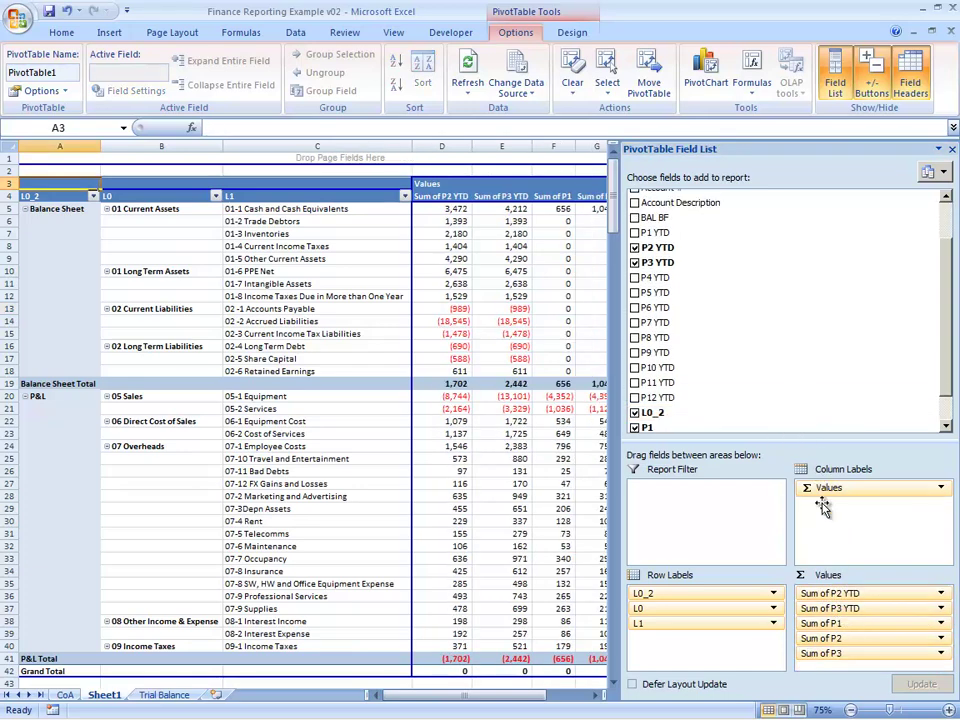
left_click_drag(838, 594, 800, 392)
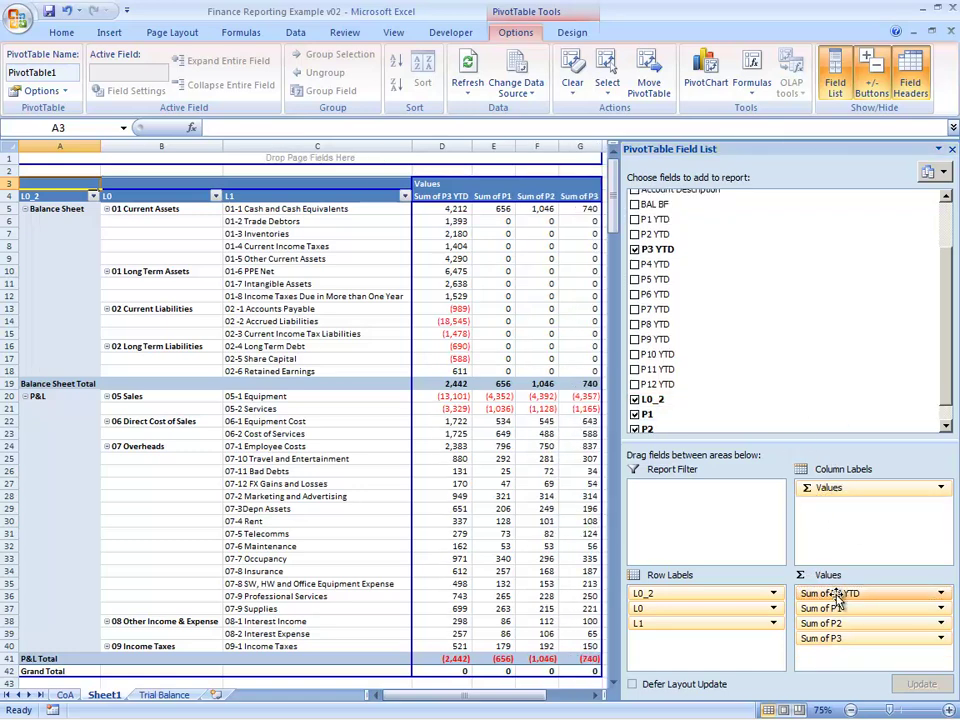
left_click_drag(838, 594, 772, 410)
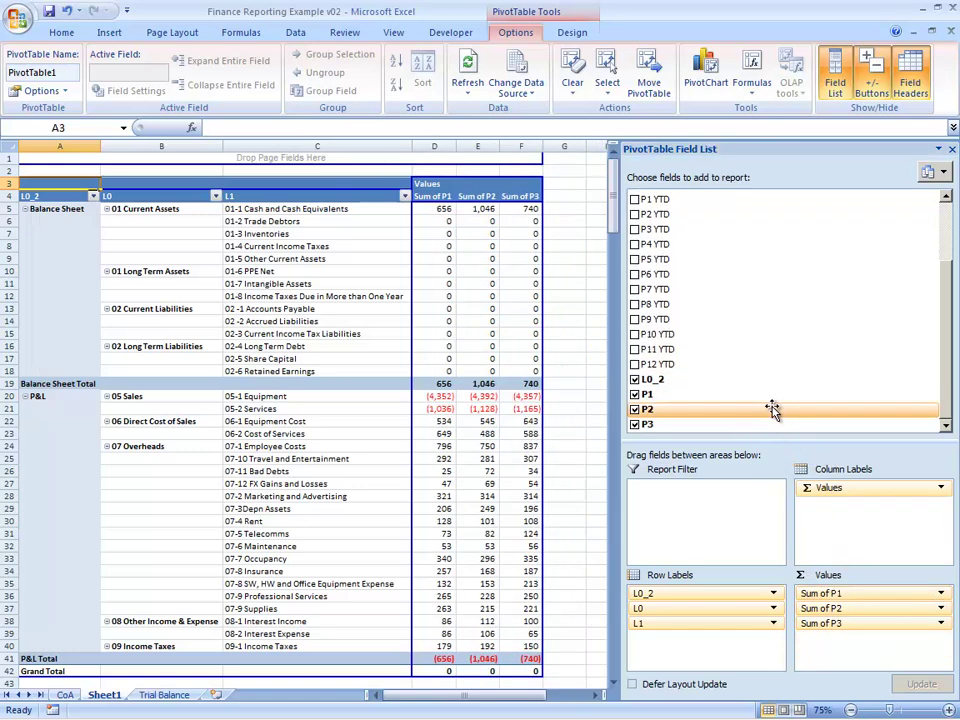
Close the field list, click an empty cell, and return to the top of the sheet.
left_click(951, 148)
left_click(763, 406)
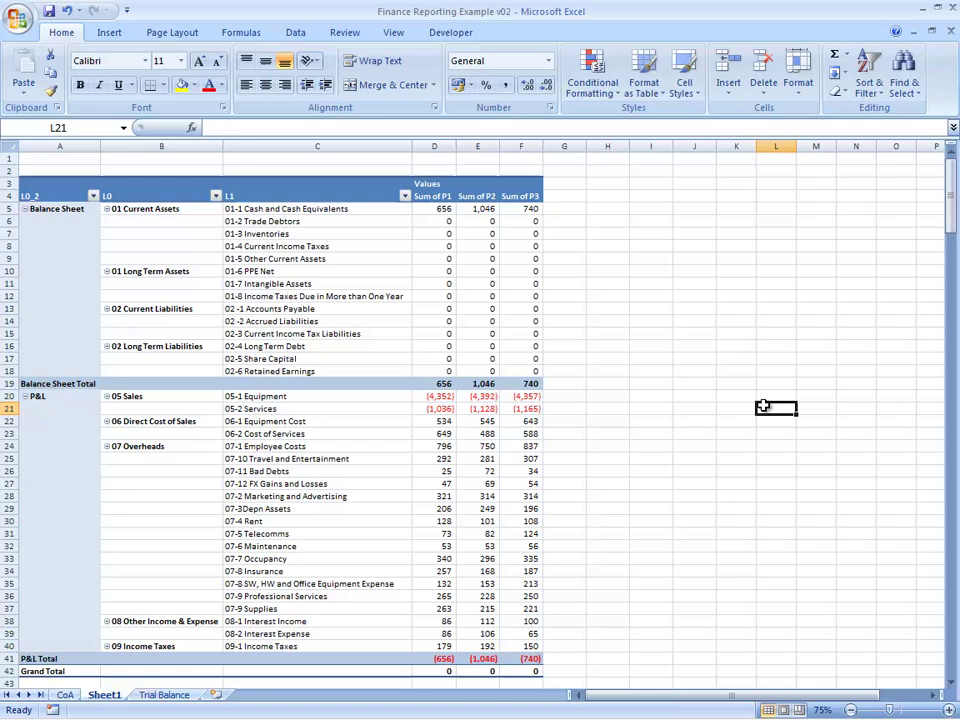
key("ctrl+Home")
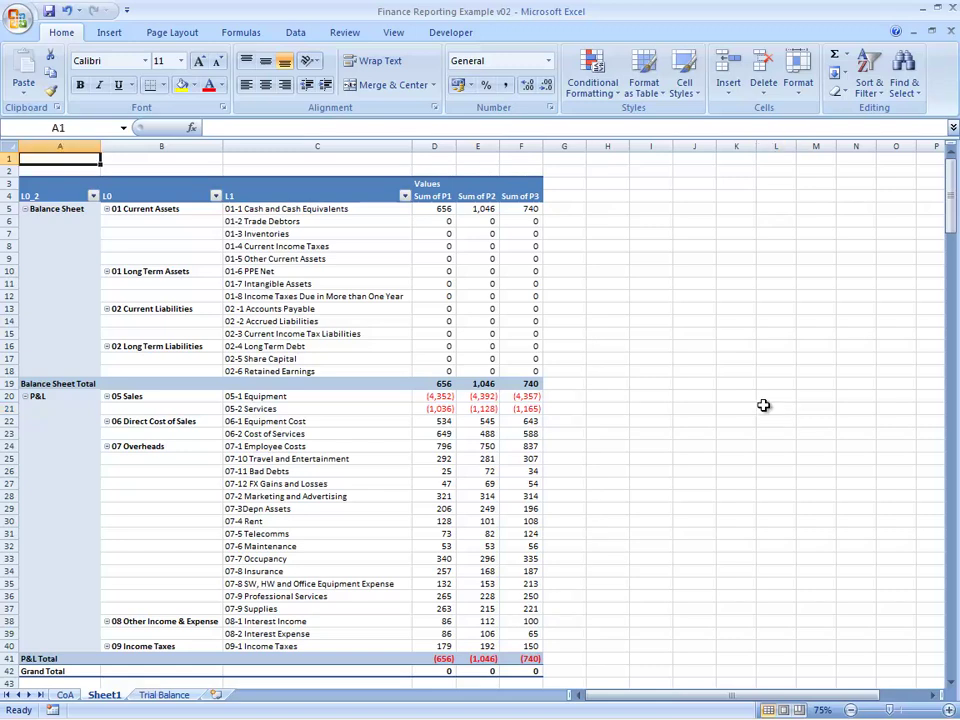